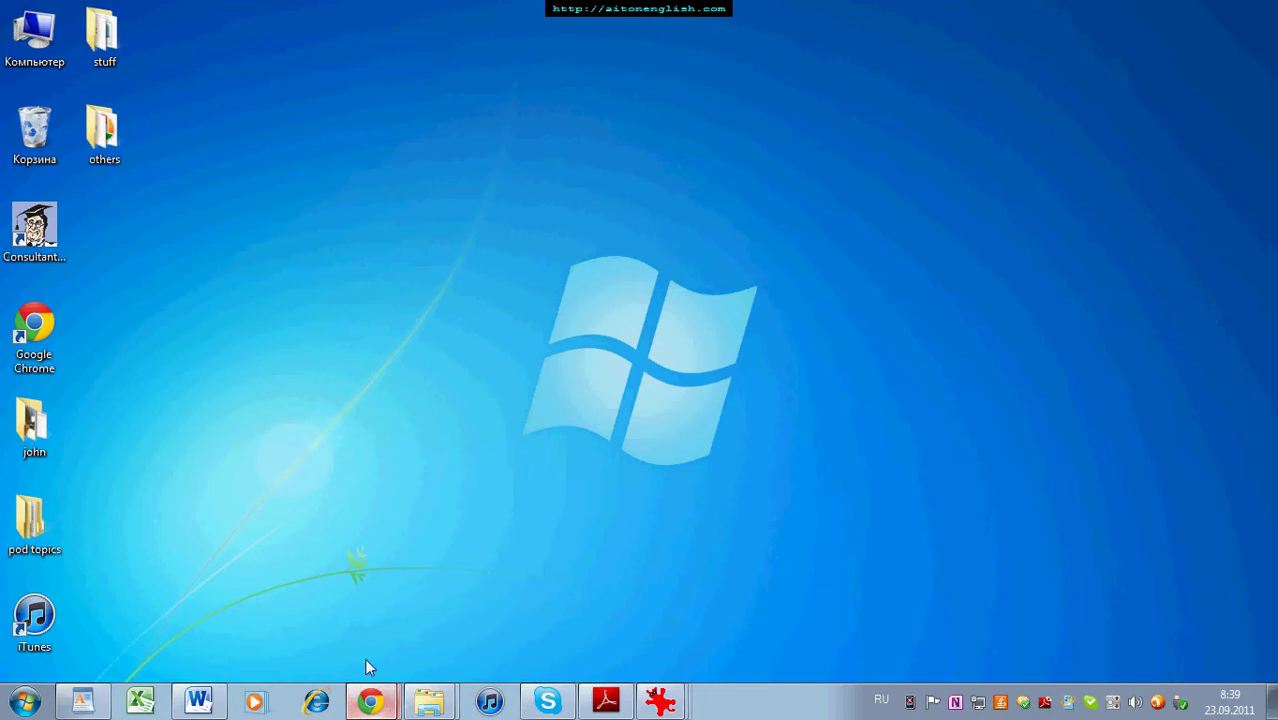
Step: Switch to Google Chrome and open the aitonenglish.com site in a new tab
click(345, 631)
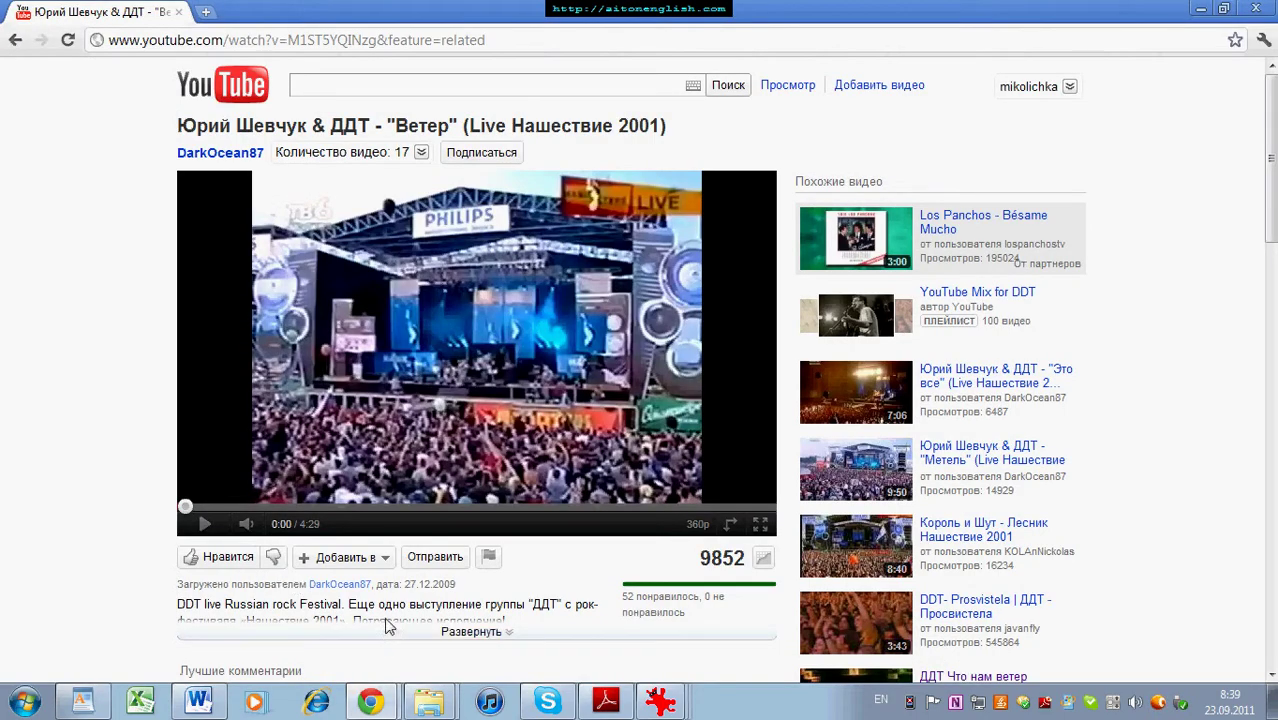
click(205, 525)
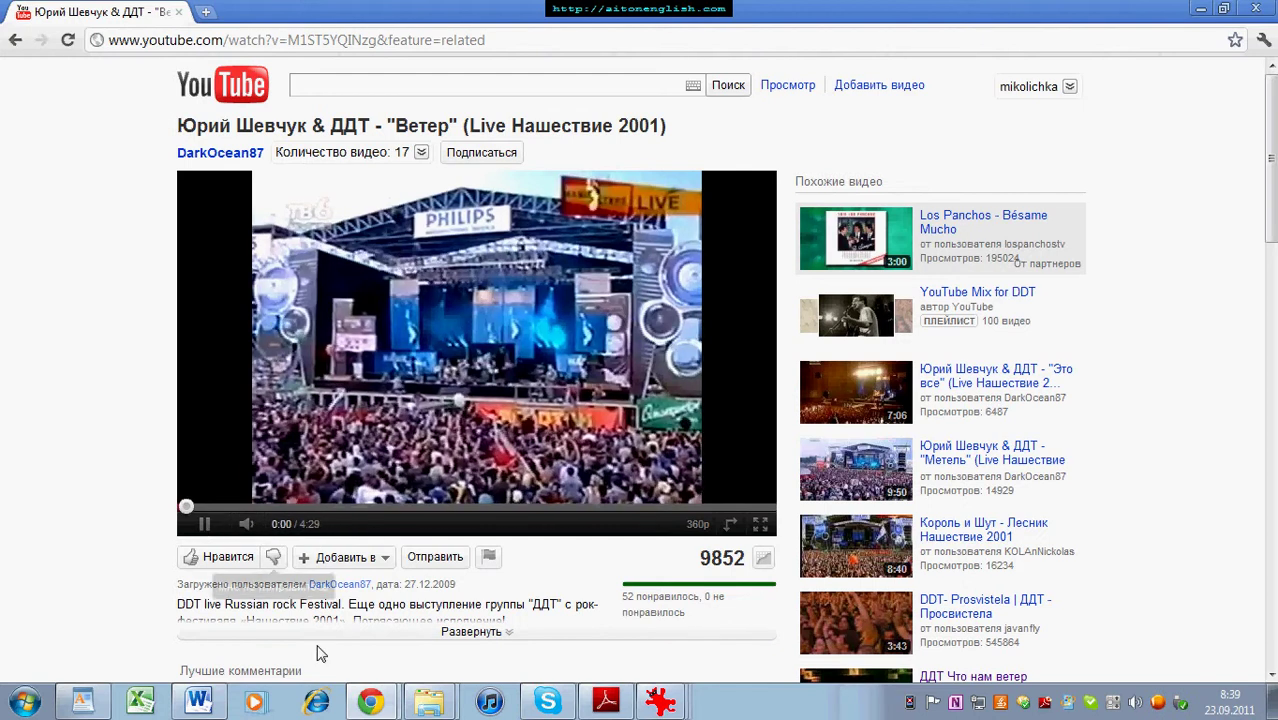
click(205, 12)
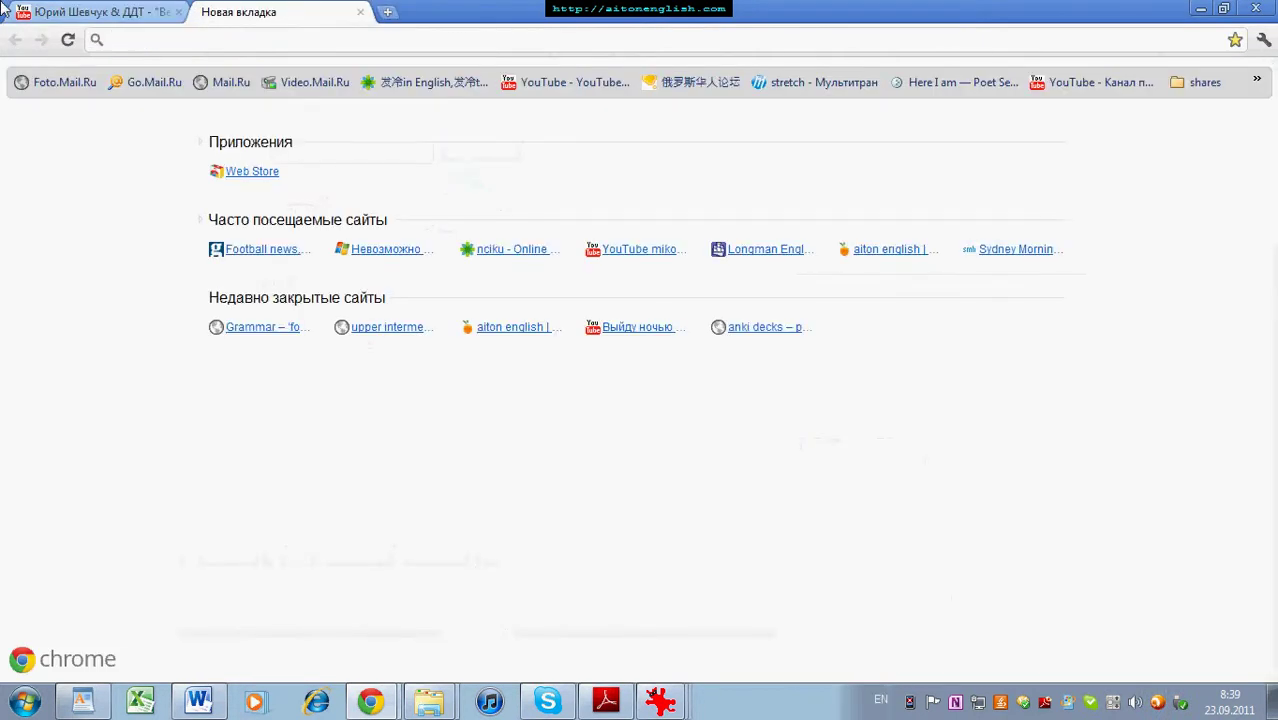
text(aiton)
key(Return)
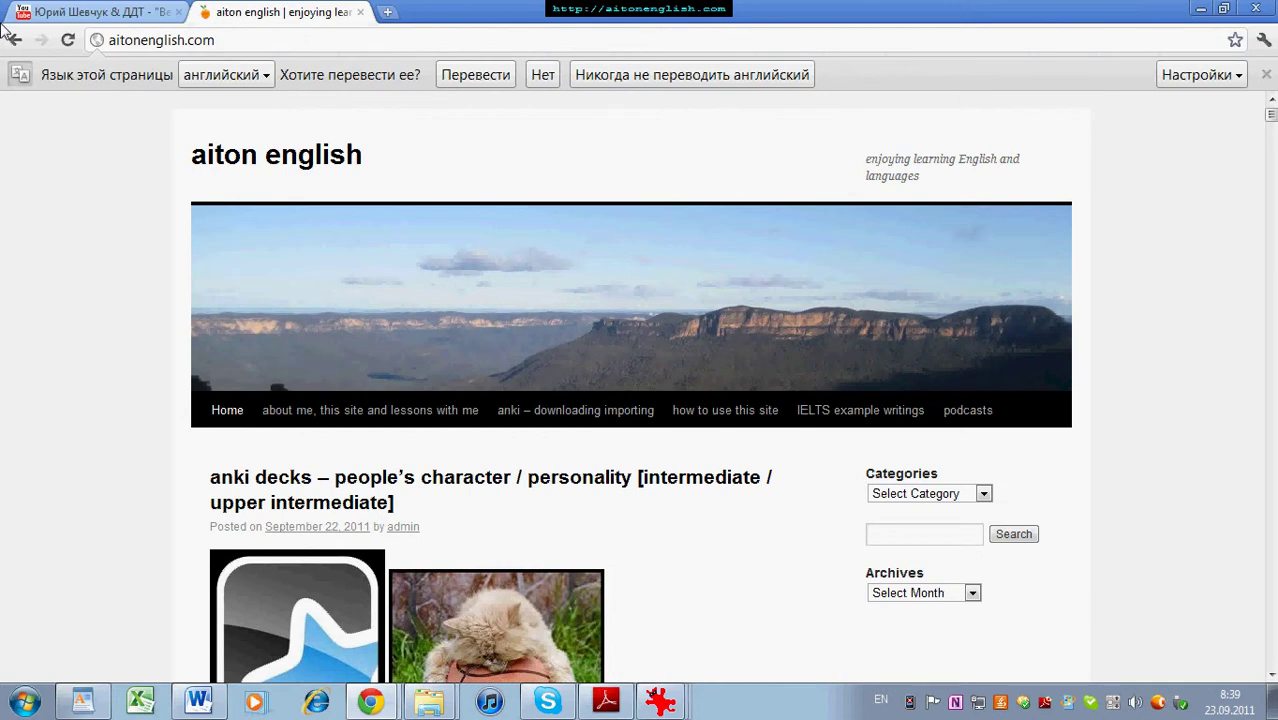
Step: Filter the site by the modal verbs category and open the upper intermediate post on must/might/can't/should/could
click(976, 496)
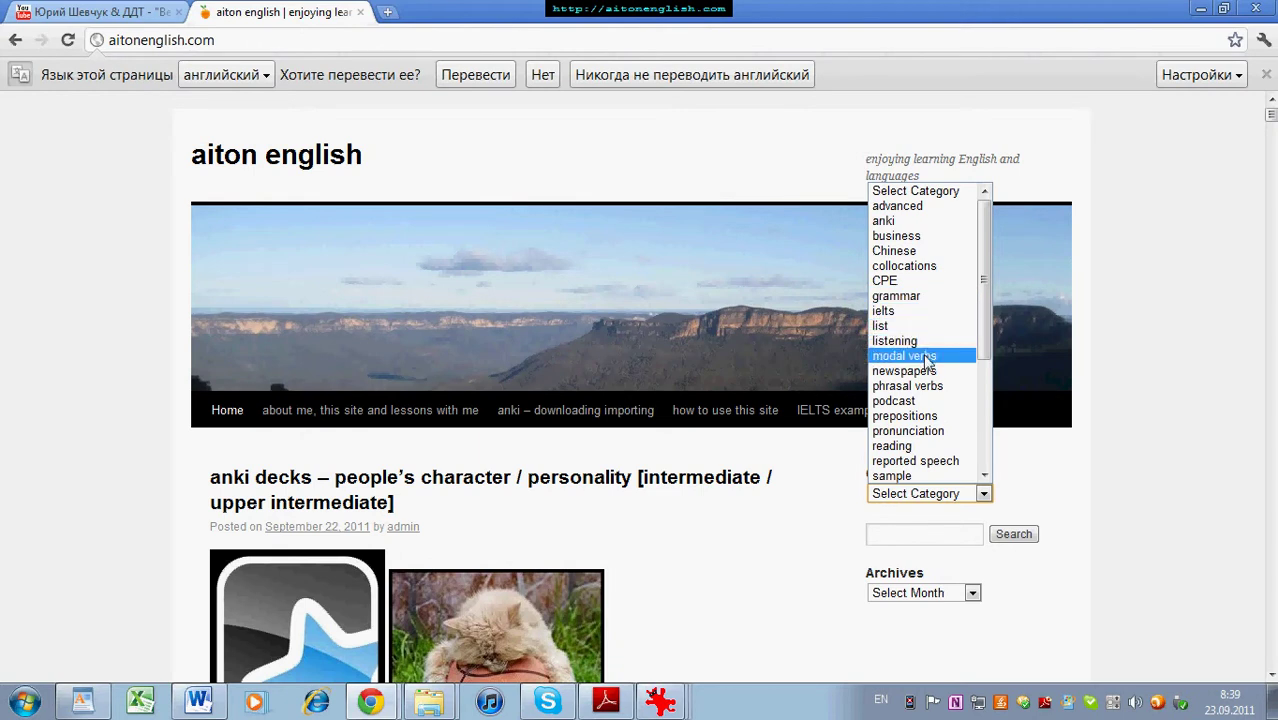
click(904, 356)
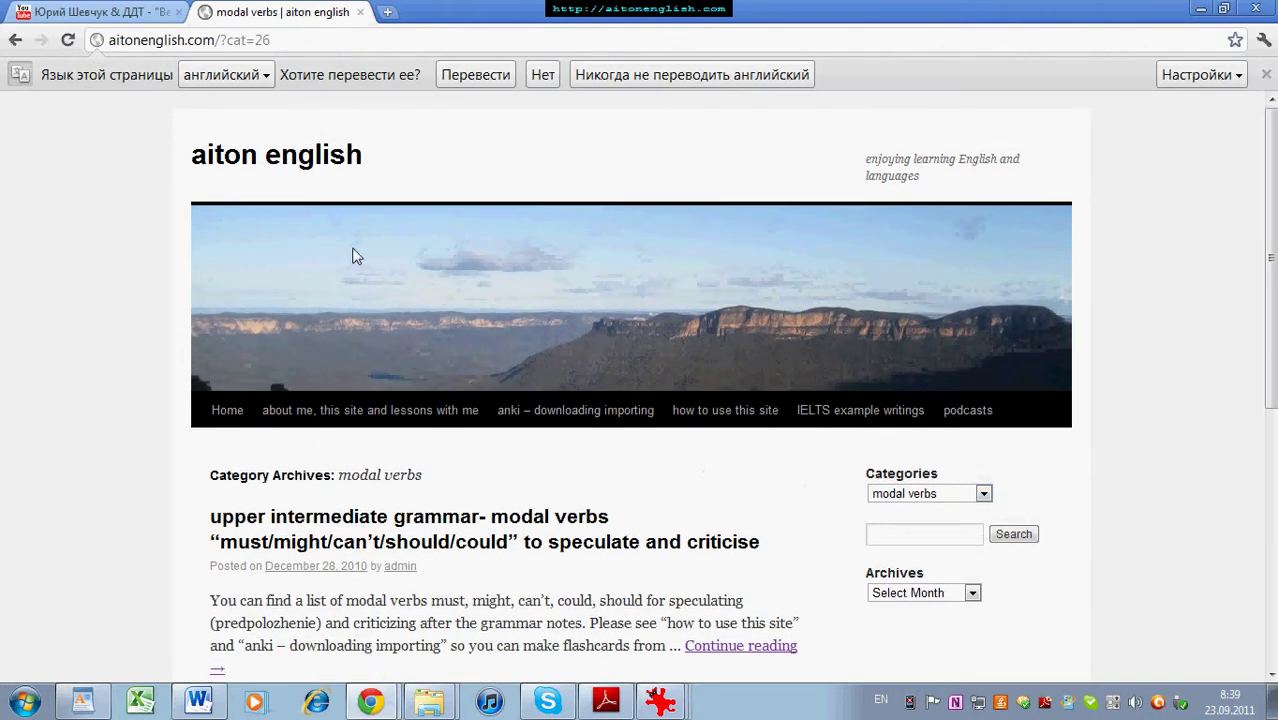
drag(1276, 284, 1262, 342)
click(474, 418)
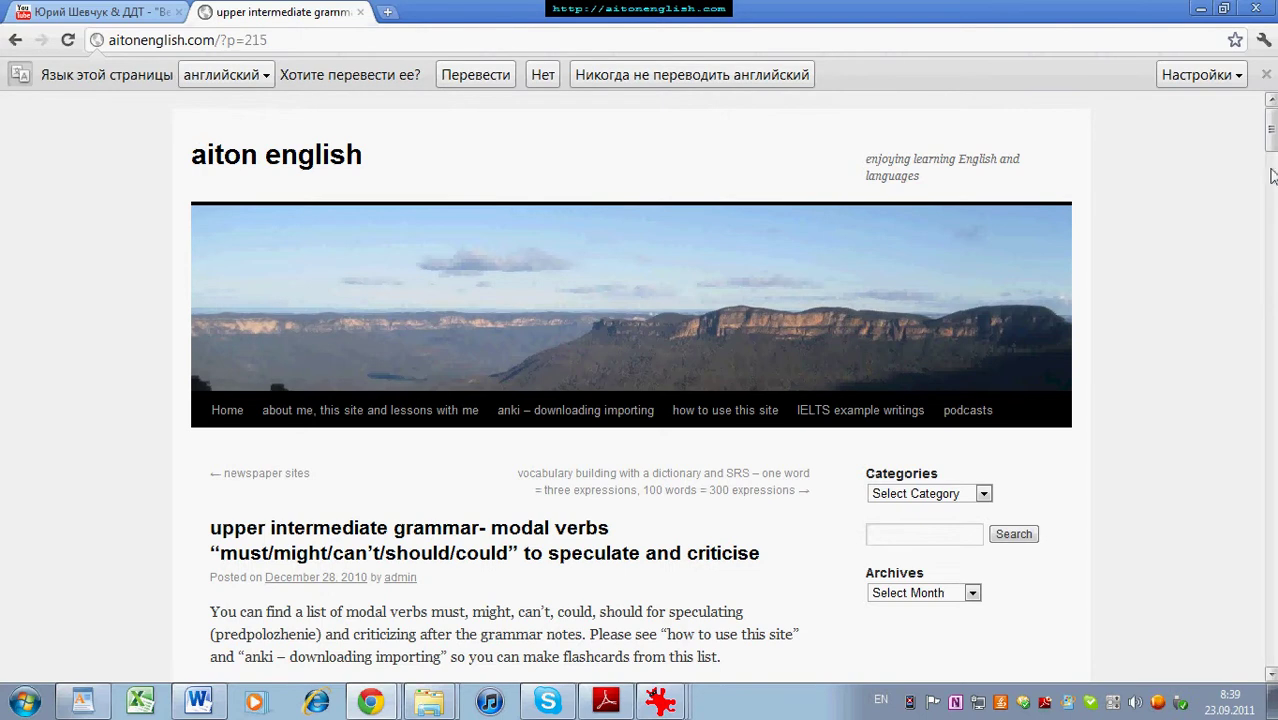
Step: Copy the post's whole two-column modal verbs table and replace all existing content of the open Word document with it
drag(1270, 130, 1272, 427)
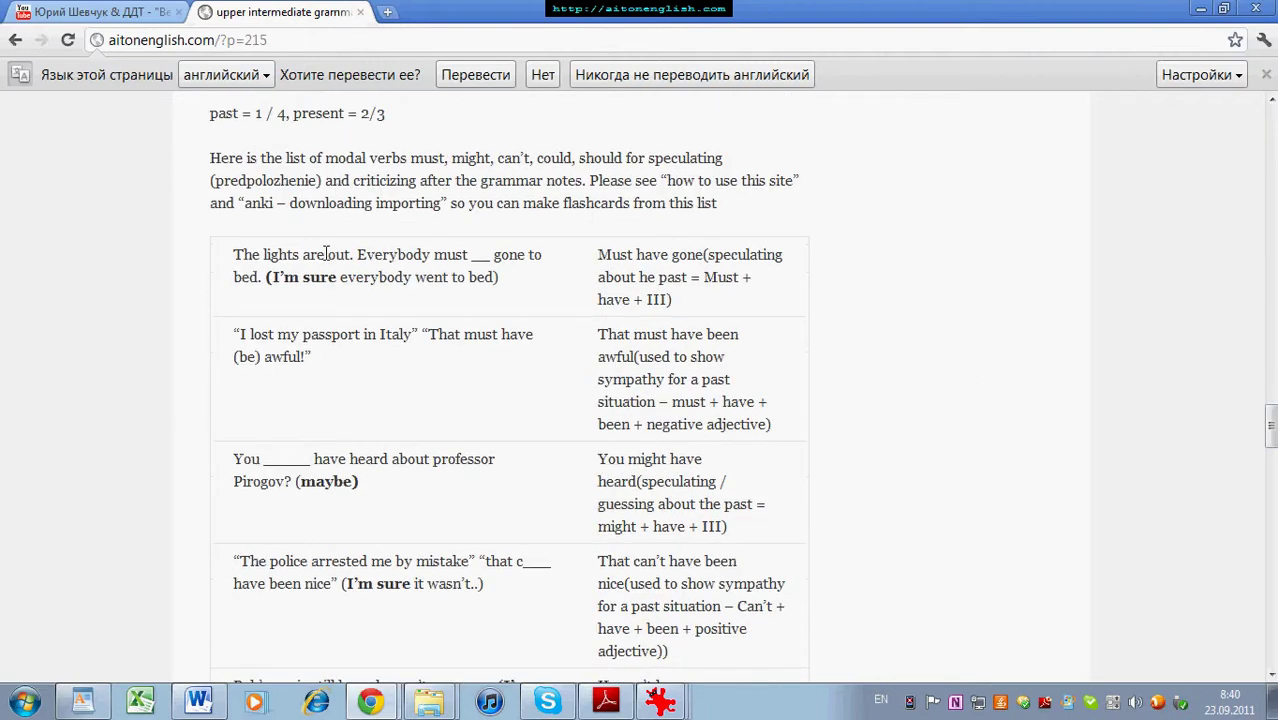
drag(234, 254, 787, 430)
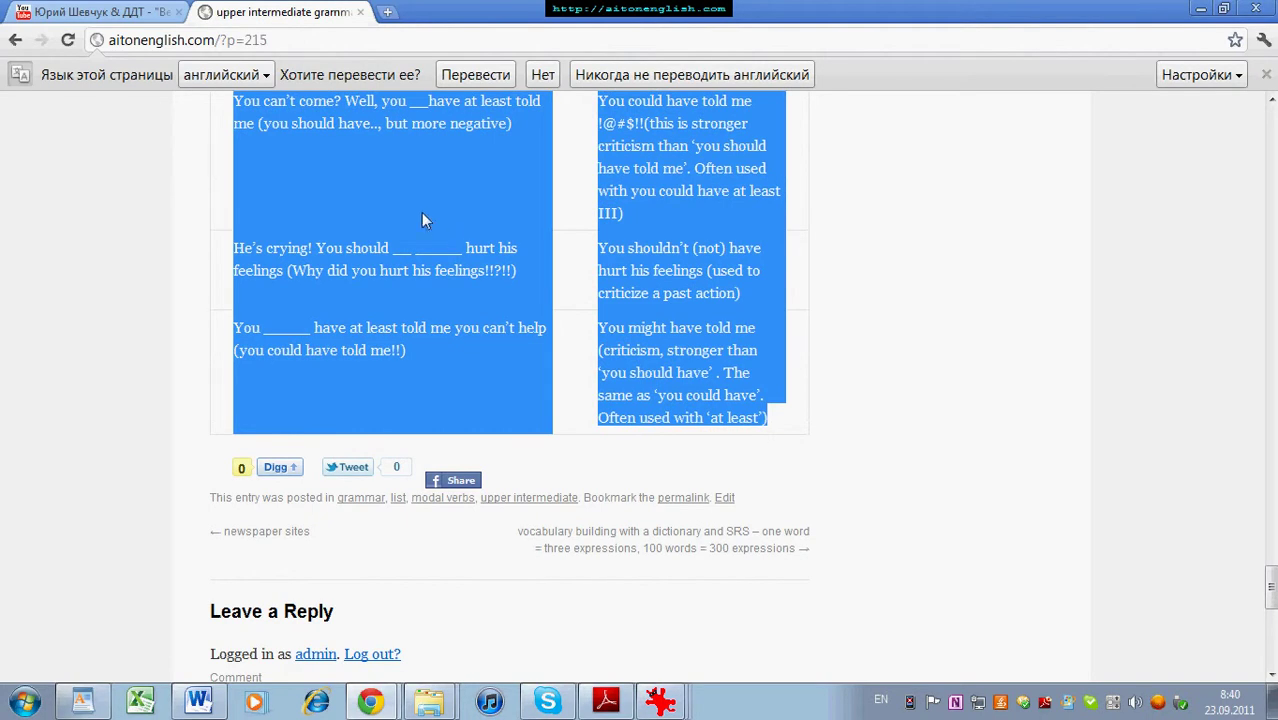
click(196, 699)
key(ctrl+a)
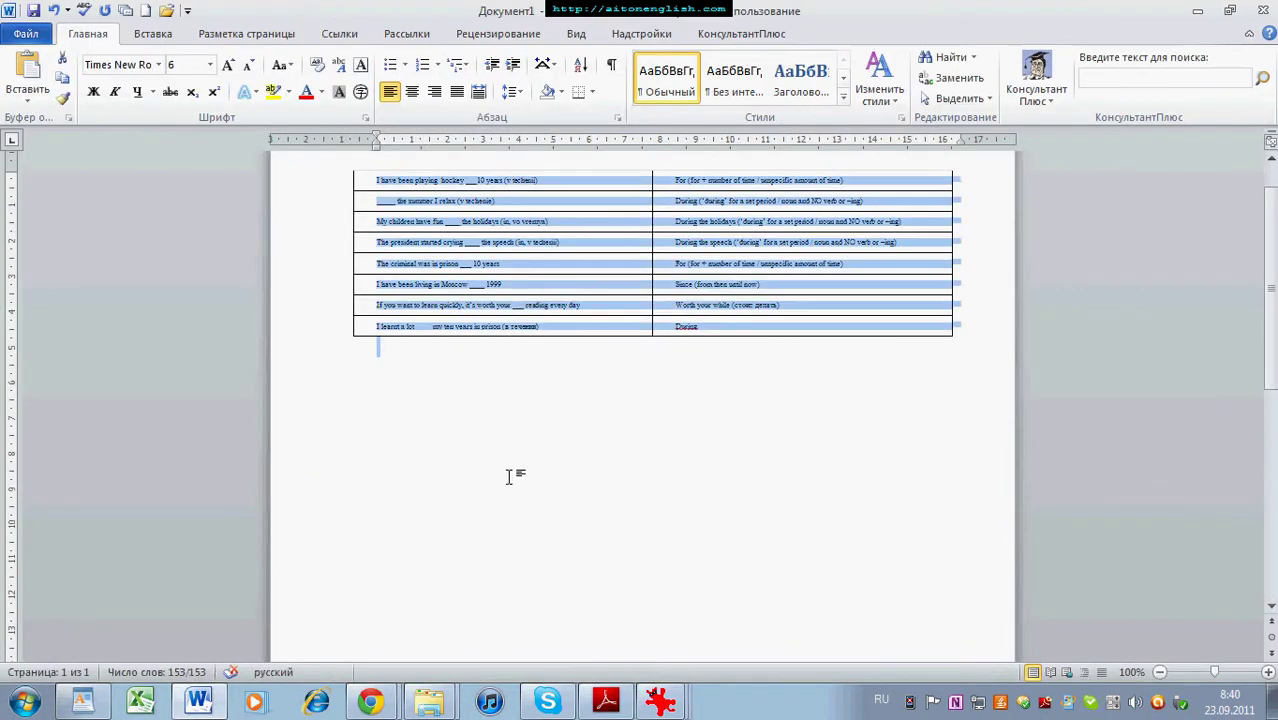
key(Delete)
key(ctrl+v)
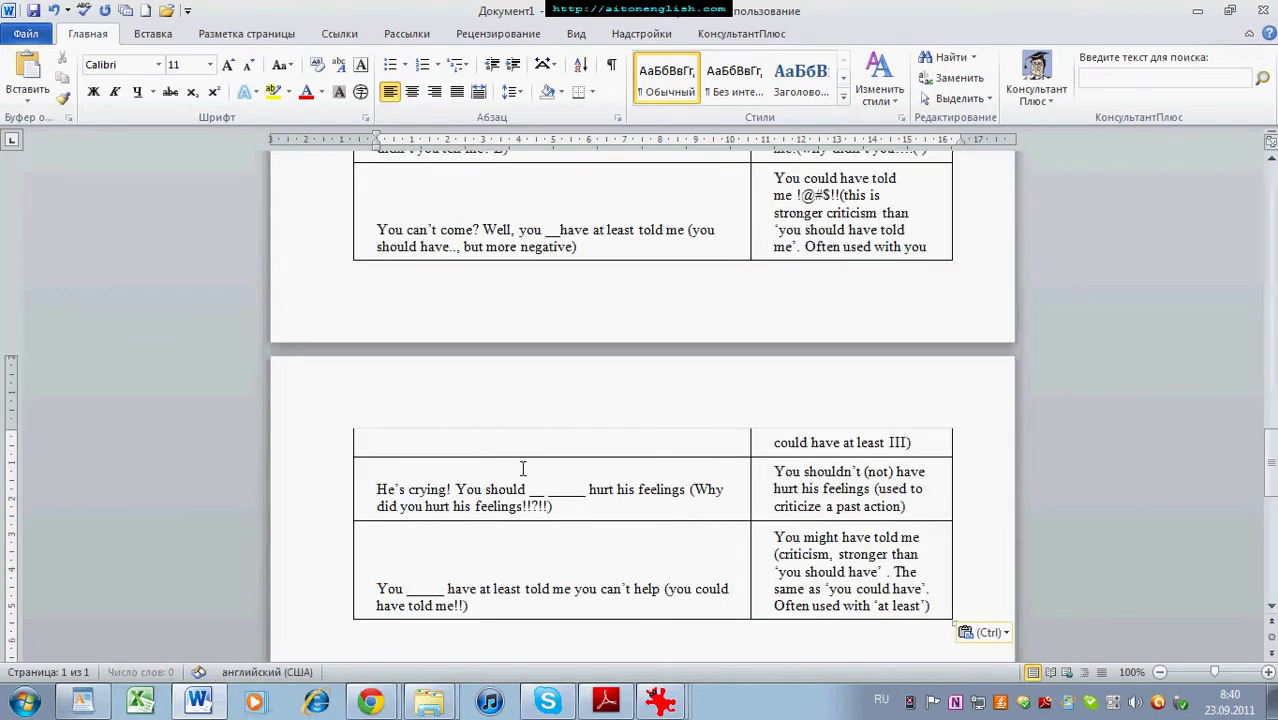
scroll(534, 457, up, 10)
scroll(534, 457, up, 8)
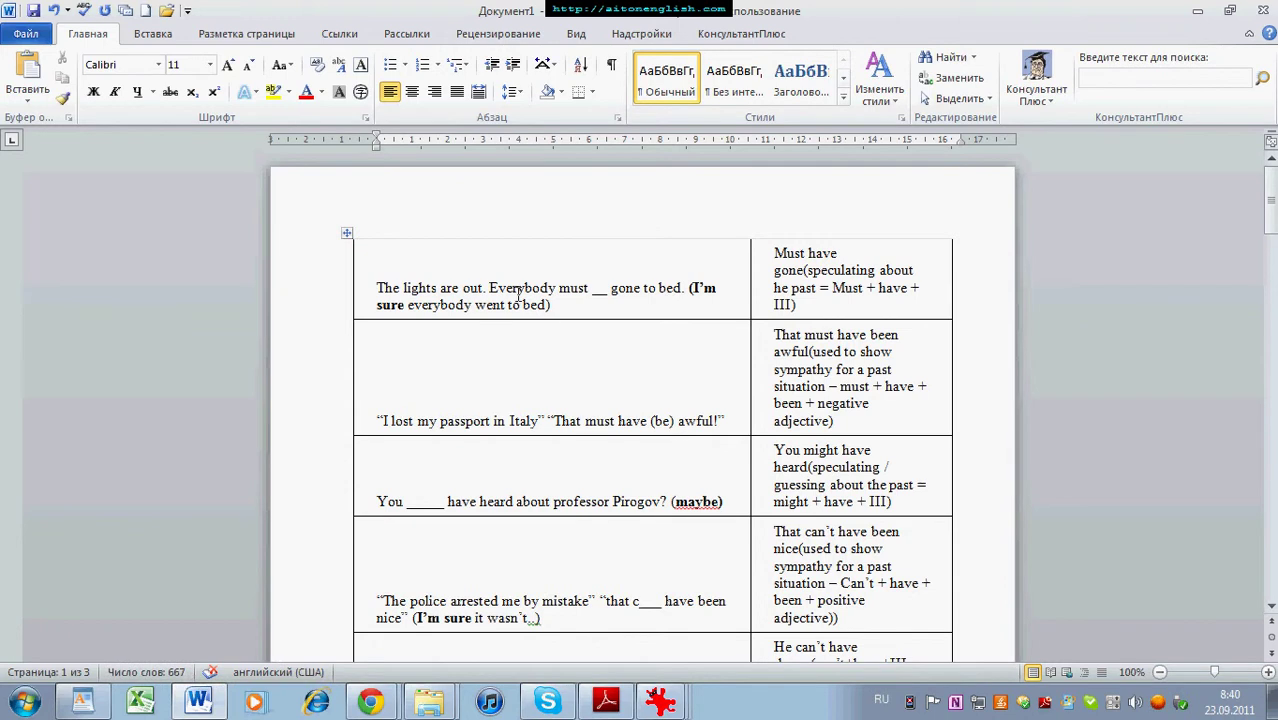
Step: Shrink the font of the entire pasted table by five steps and check its length
click(499, 241)
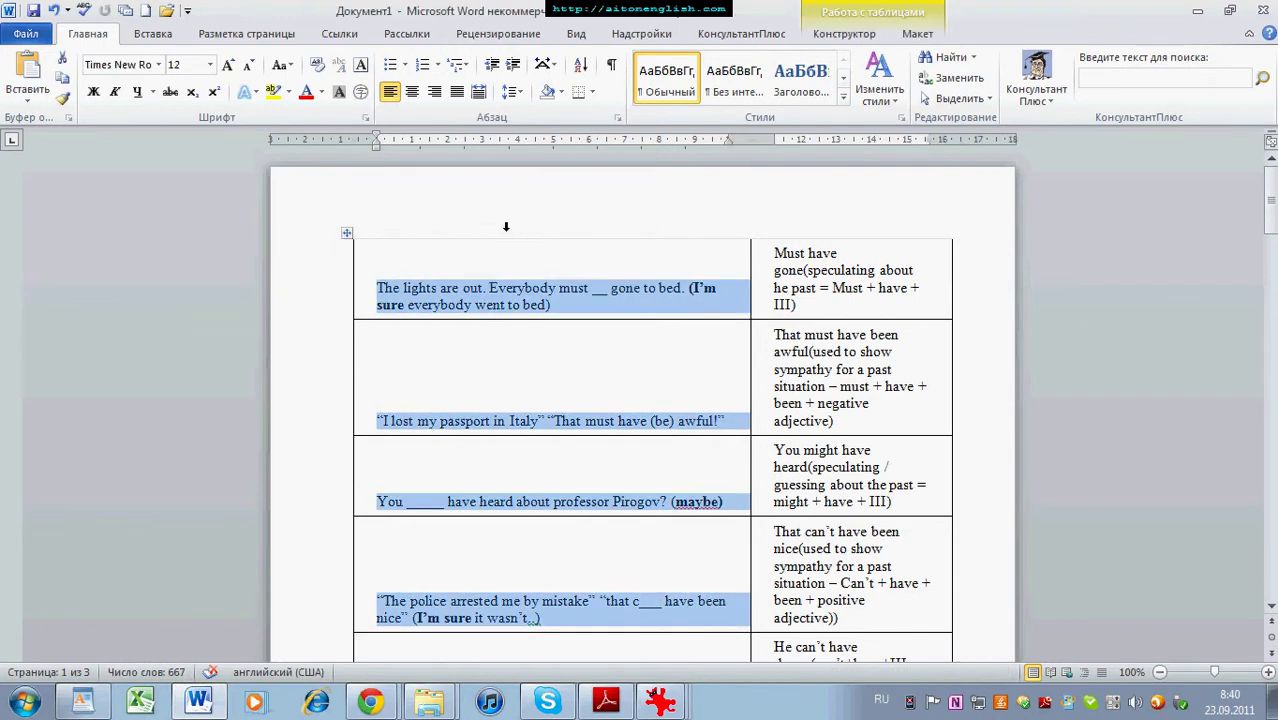
click(477, 286)
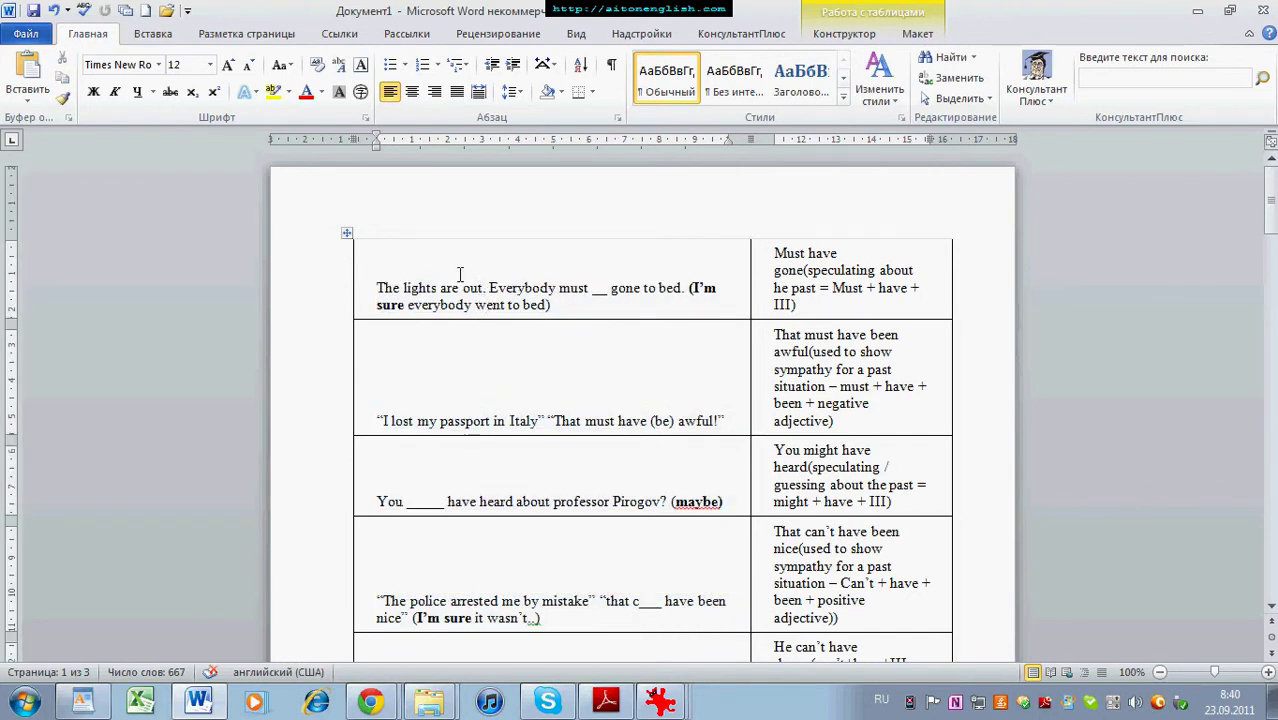
click(348, 237)
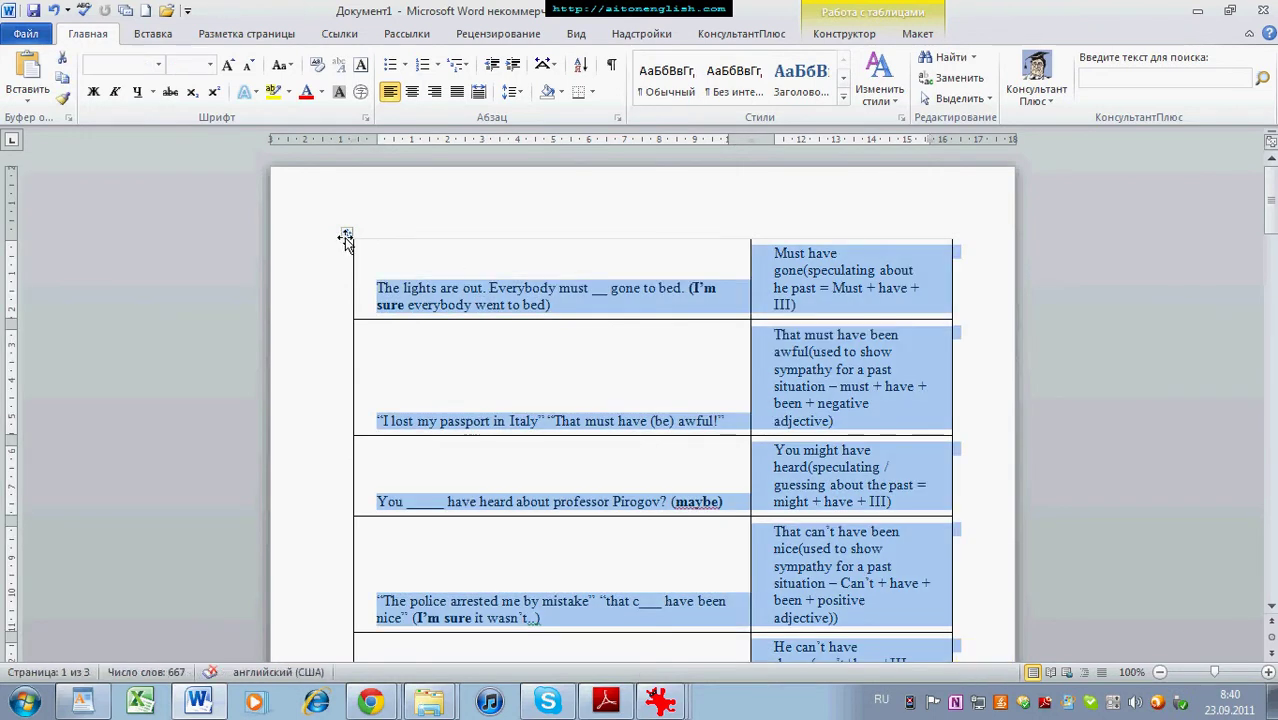
click(249, 66)
click(249, 66)
click(249, 66)
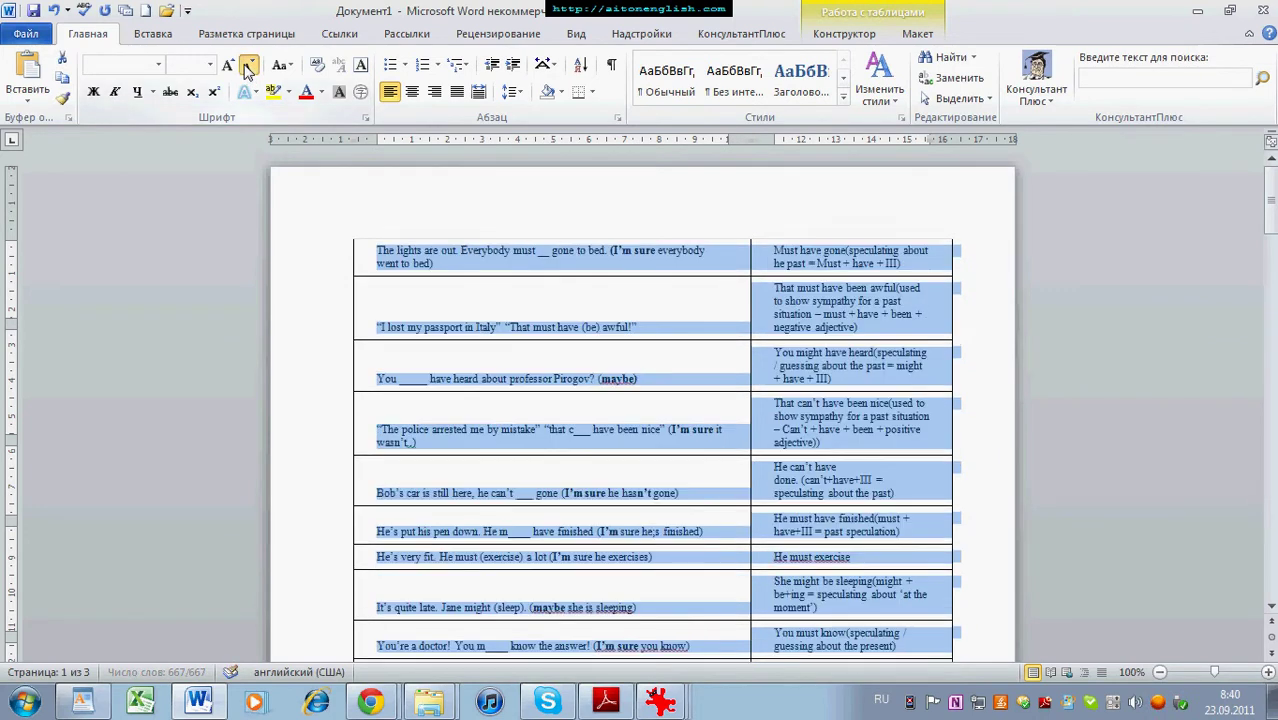
click(249, 66)
click(249, 66)
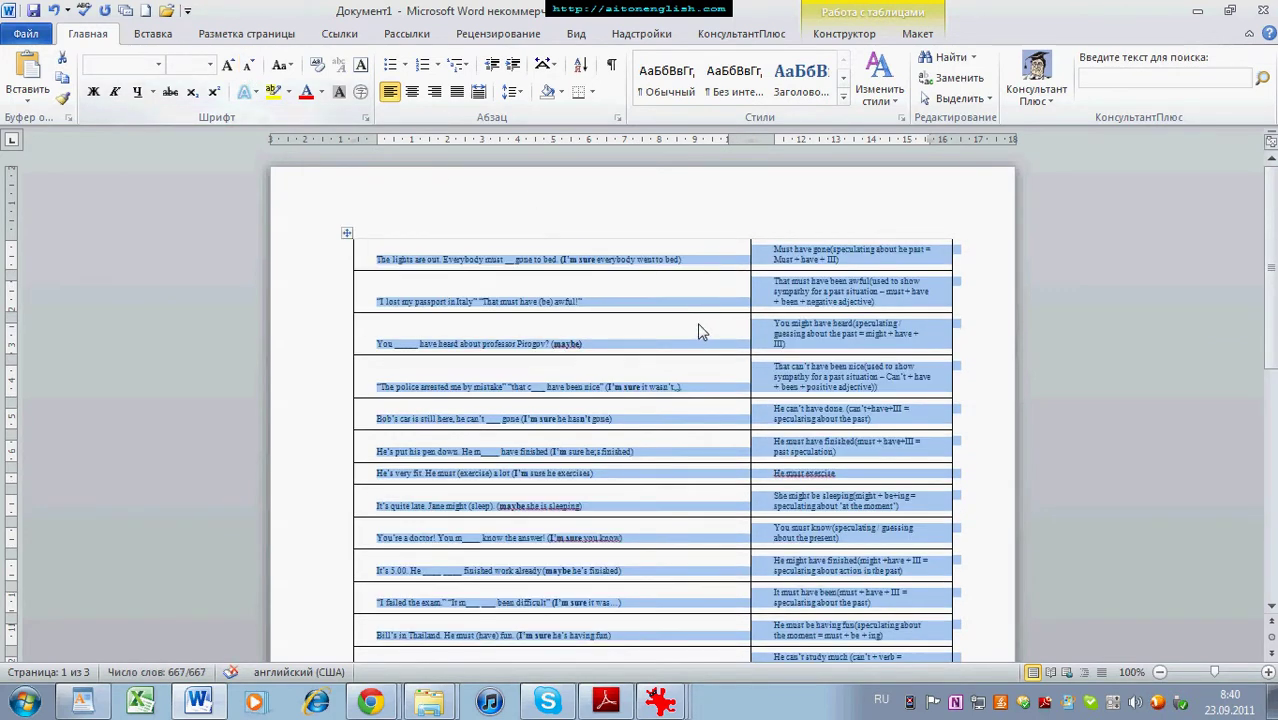
scroll(1272, 256, down, 3)
scroll(1260, 232, down, 5)
scroll(1260, 232, up, 8)
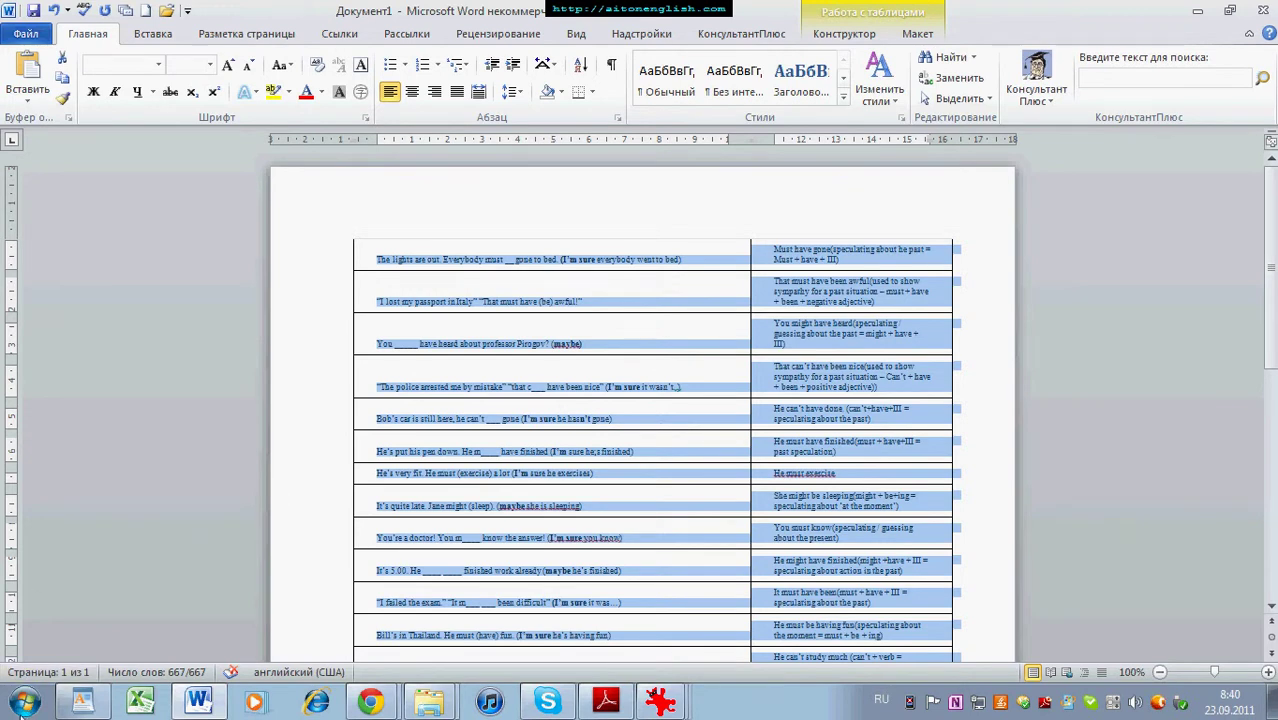
Step: Switch to a new Notepad (Блокнот) document and paste the copied modal verbs list into it as plain text
click(25, 705)
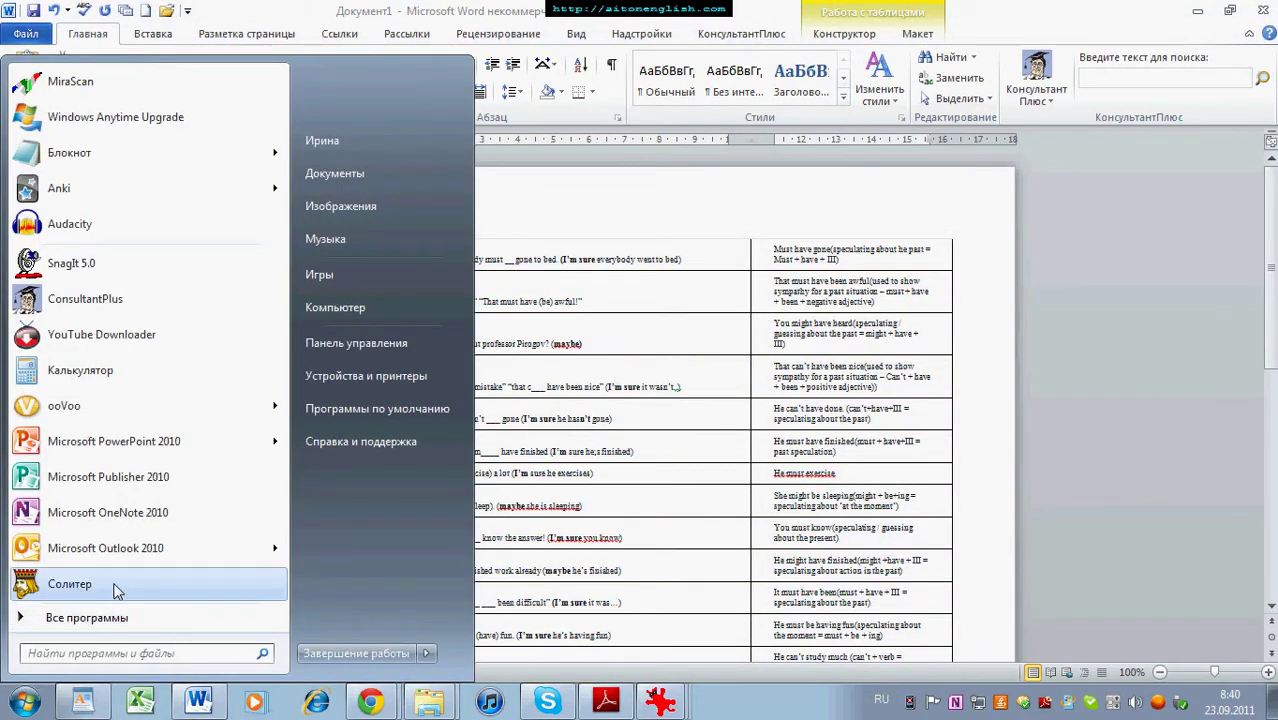
click(90, 618)
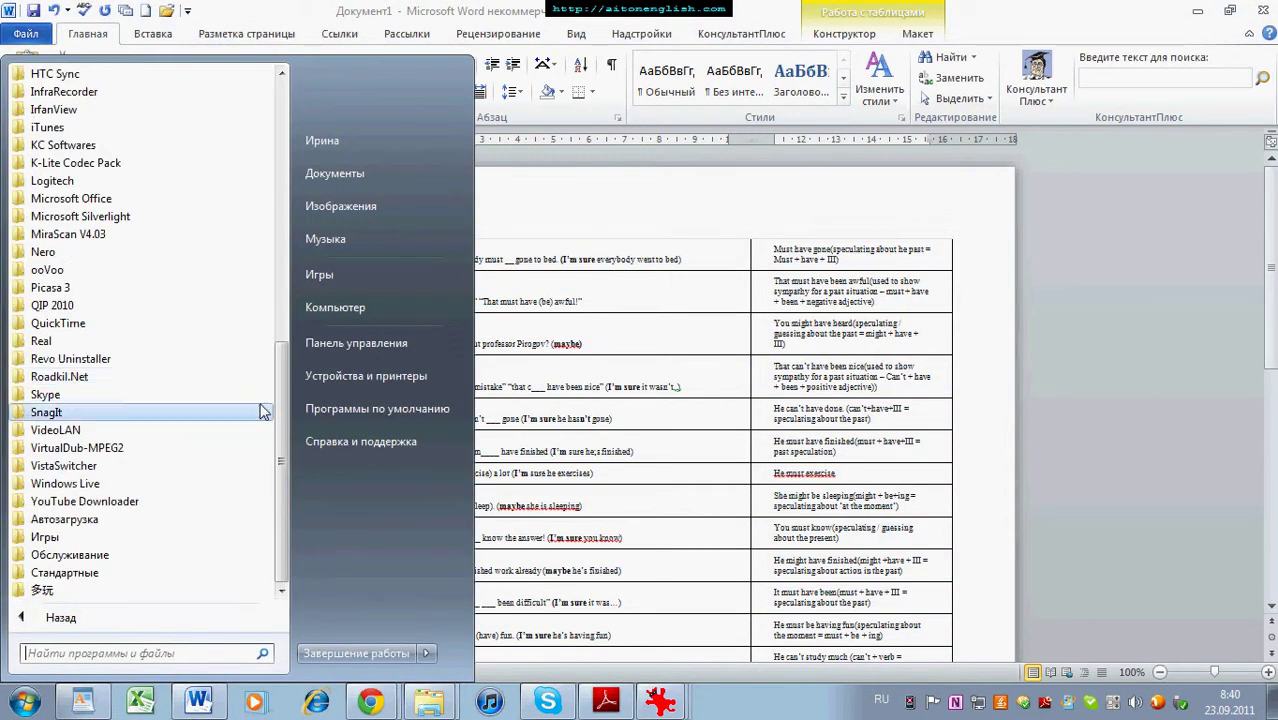
click(90, 572)
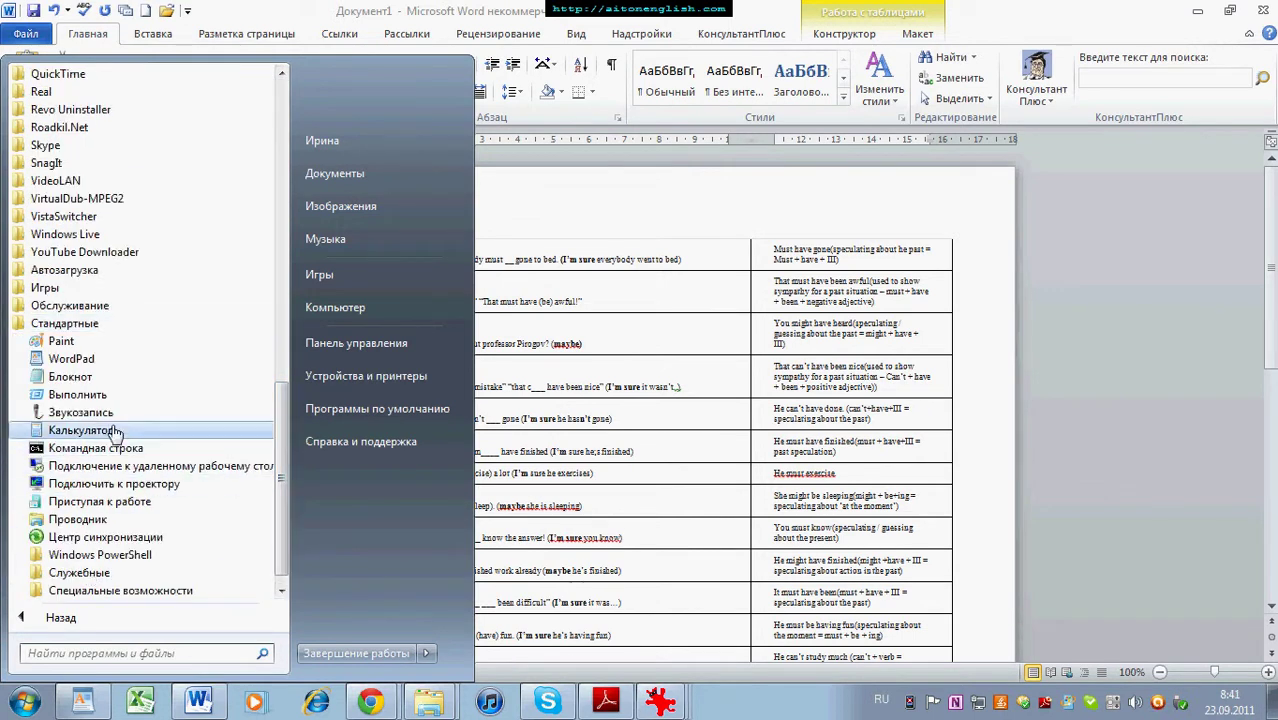
click(90, 377)
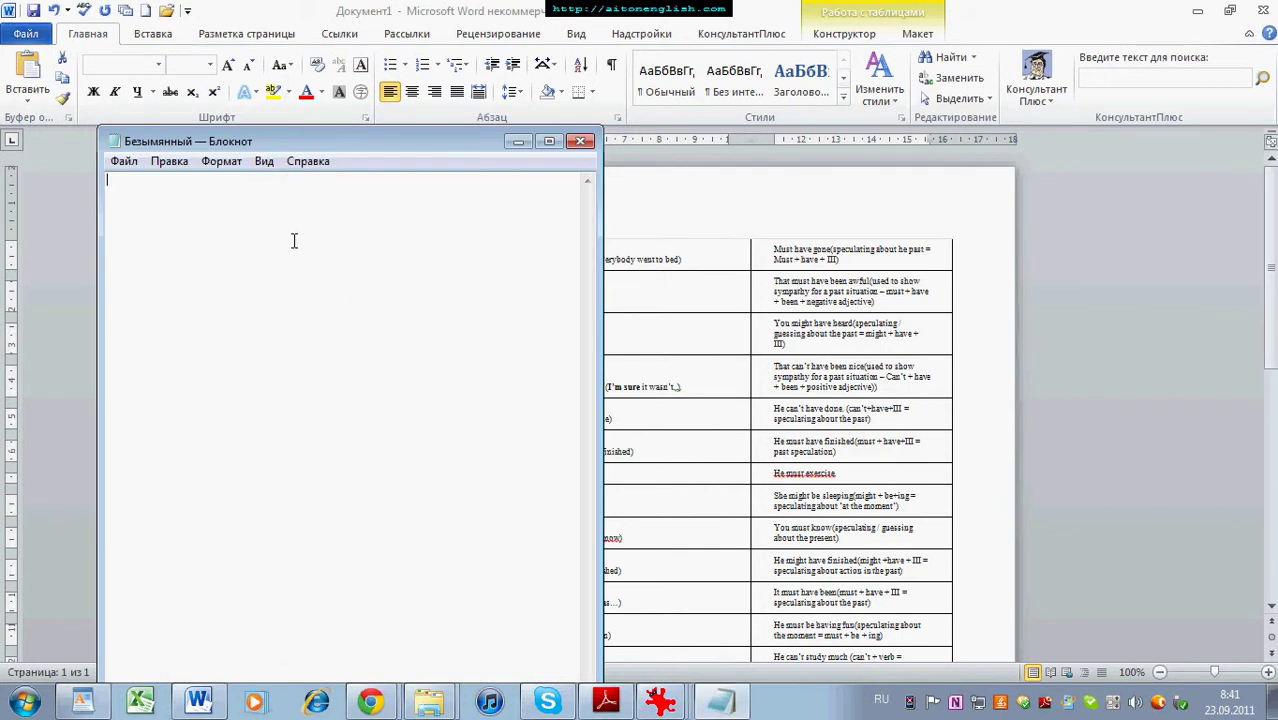
key(ctrl+v)
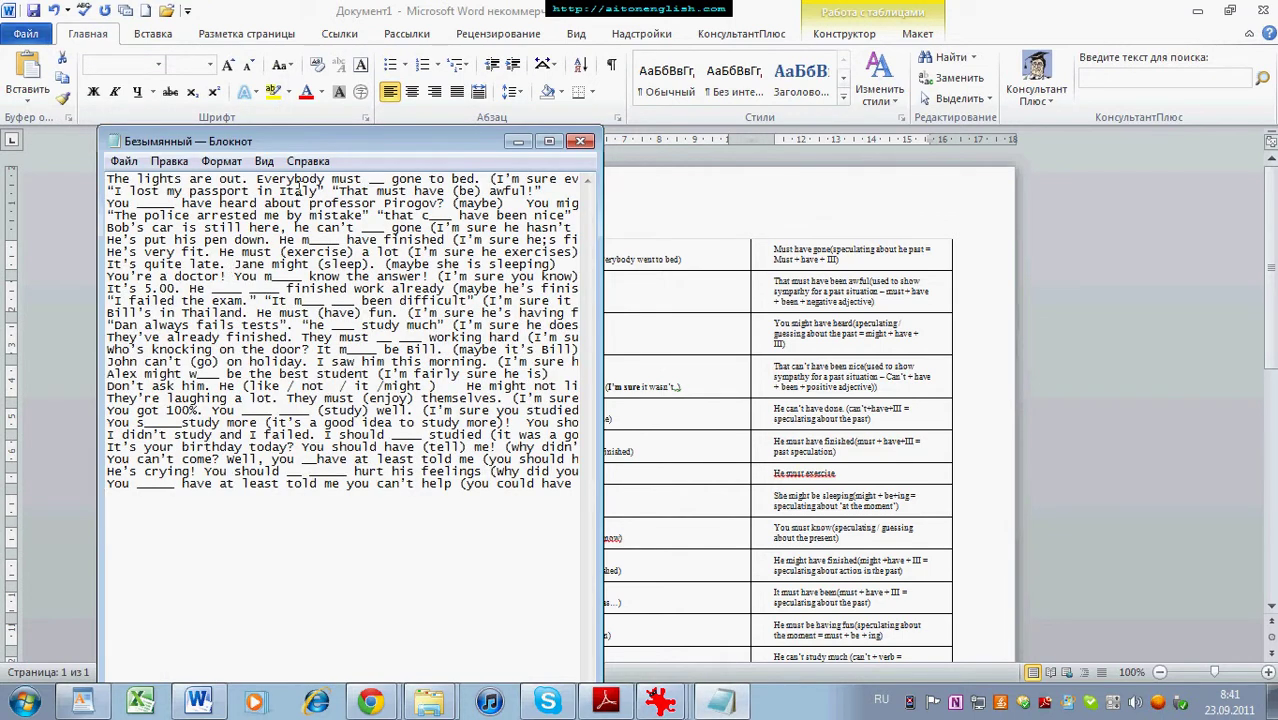
Step: Save the text file to the desktop as modal verbs.bat with UTF-8 encoding
click(124, 161)
click(174, 240)
key(ctrl+s)
text(modal)
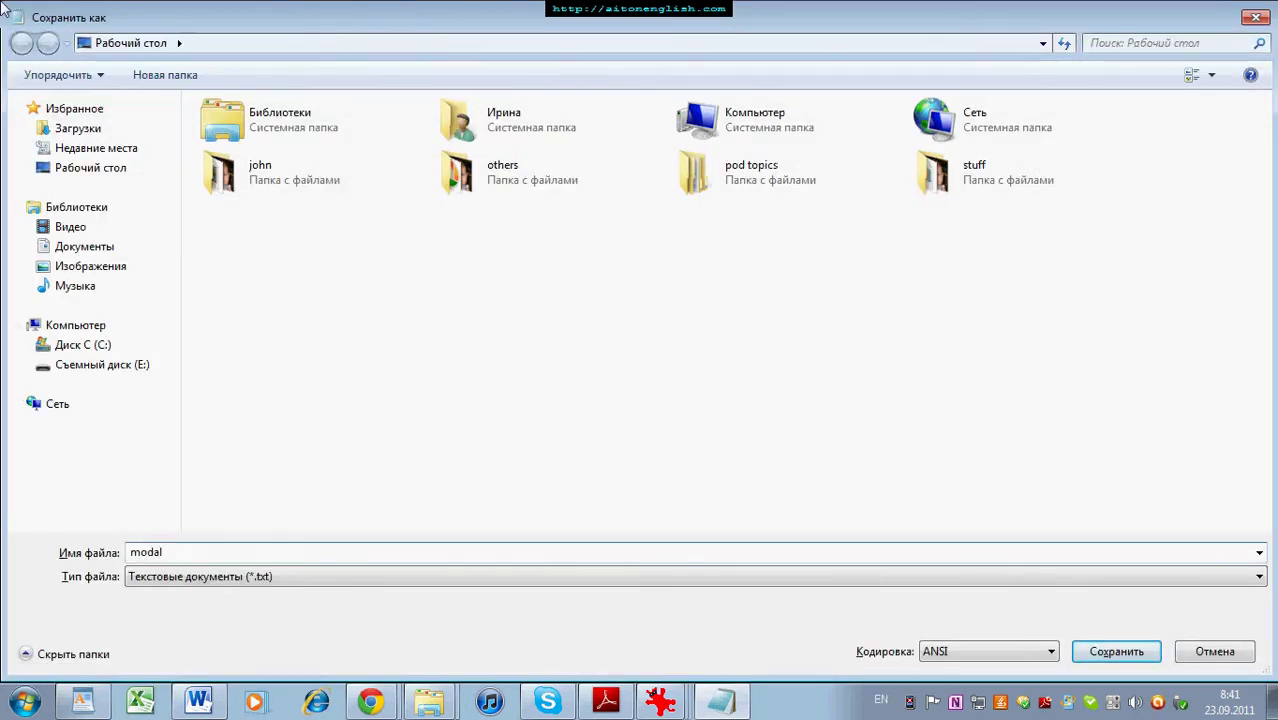
text( verbs.bat)
click(1010, 652)
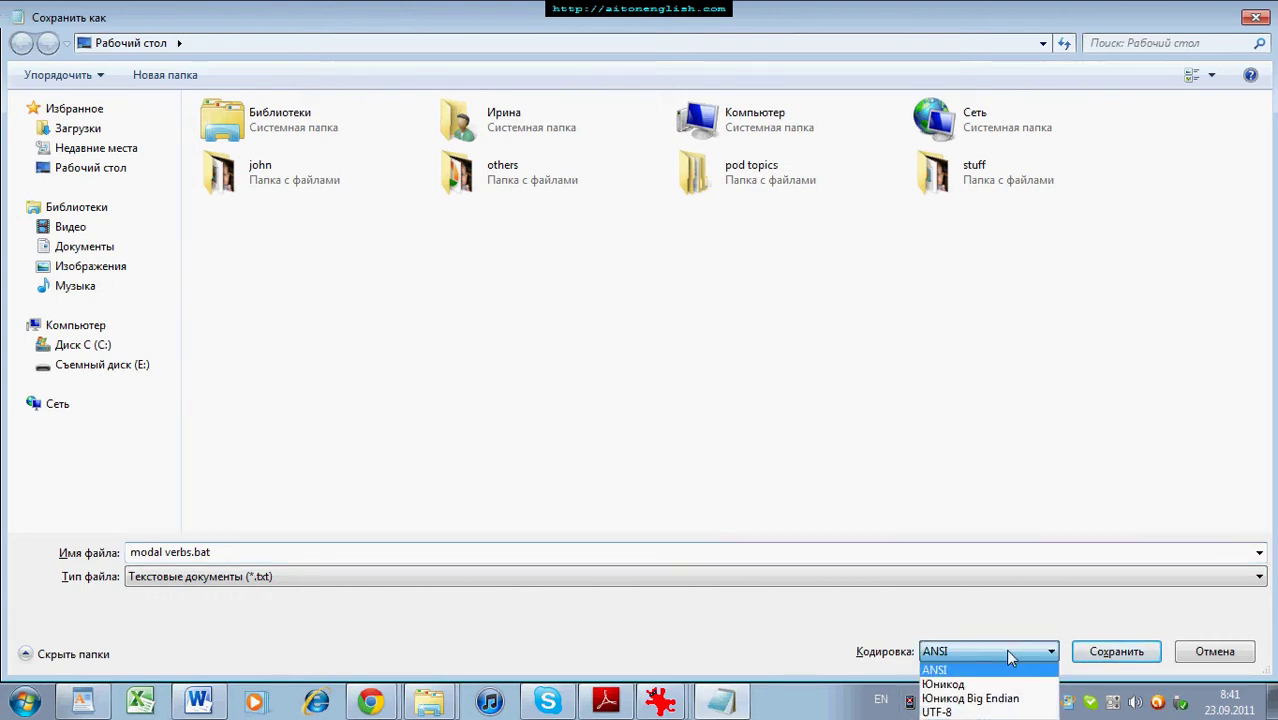
click(972, 712)
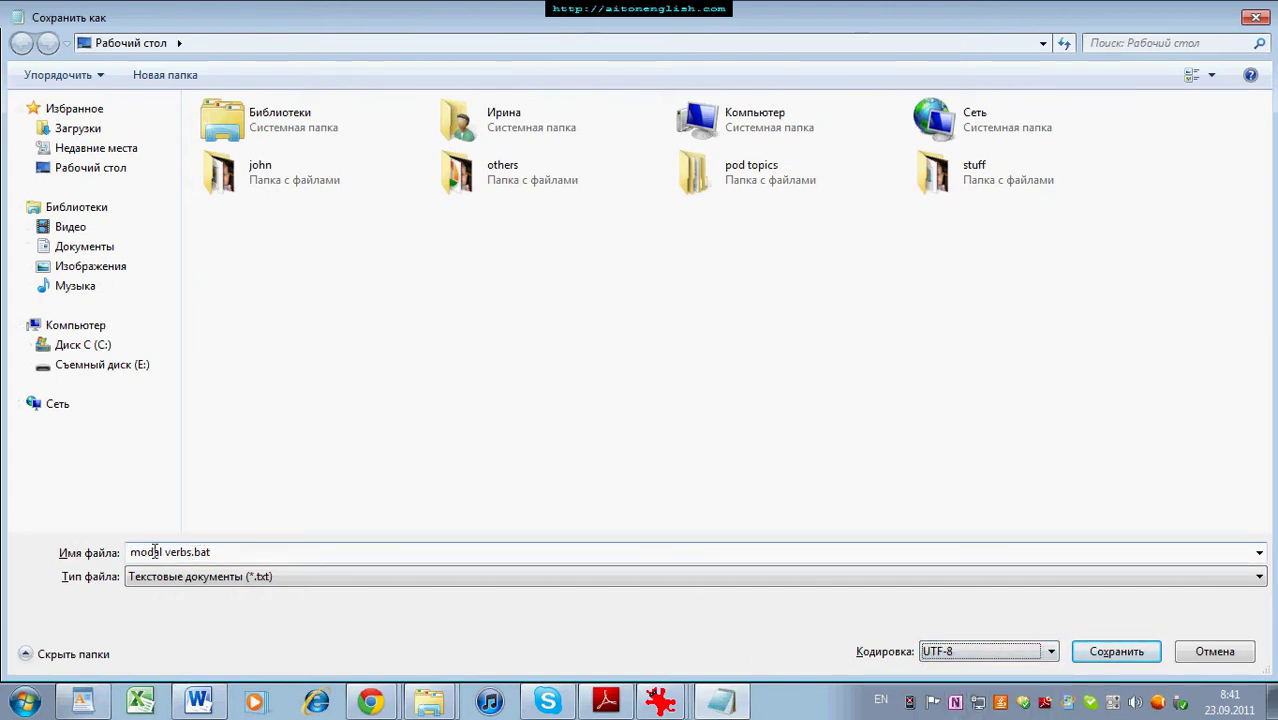
click(197, 552)
click(192, 552)
drag(192, 552, 404, 598)
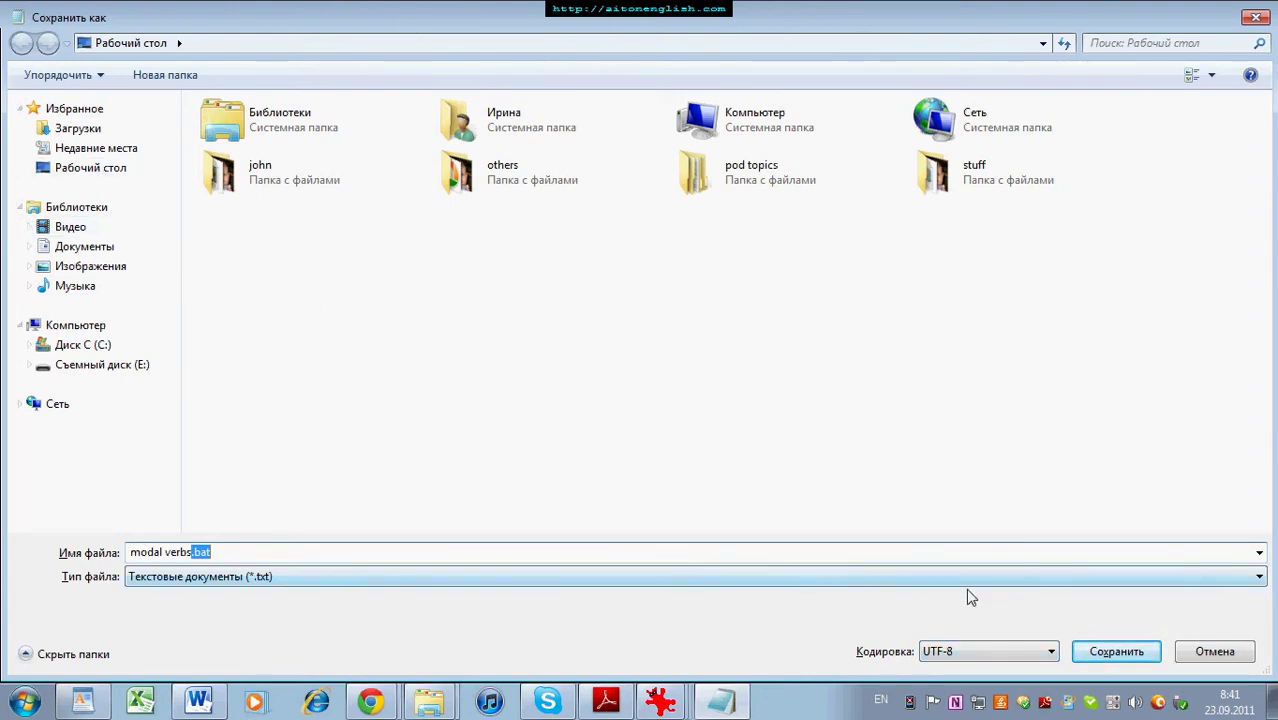
click(1116, 656)
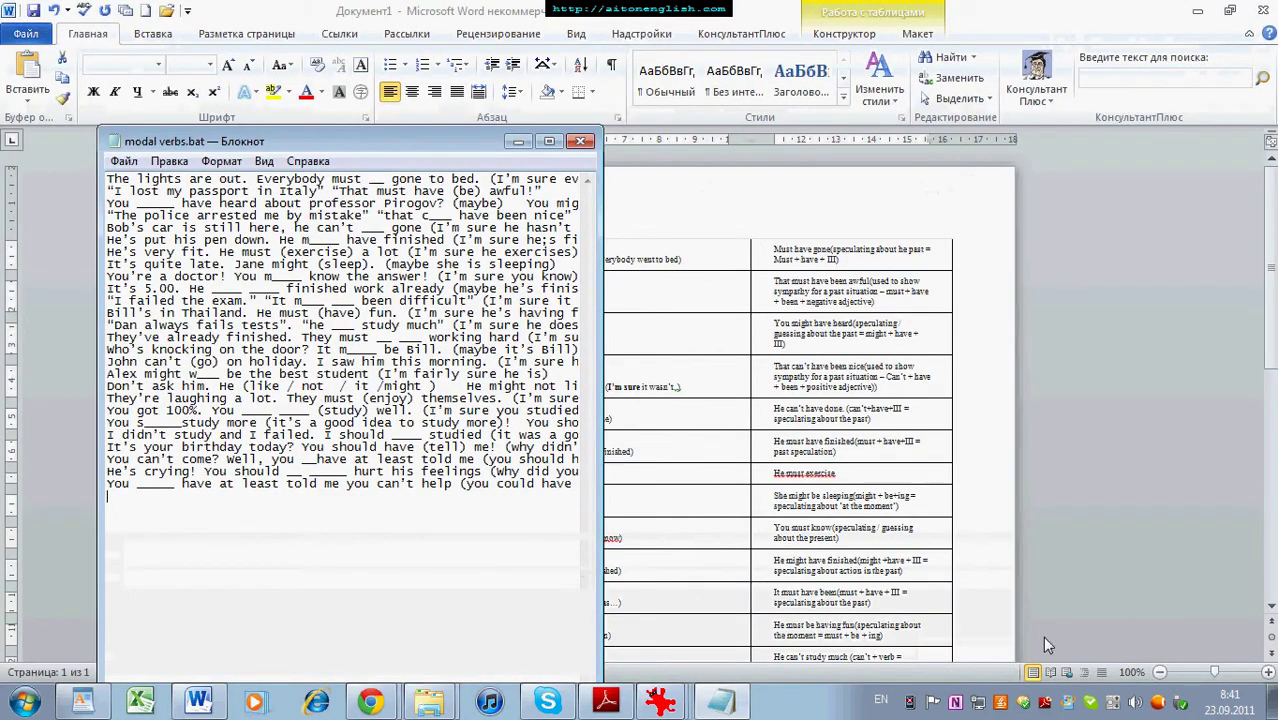
Step: Switch to Anki and open the English deck
click(30, 692)
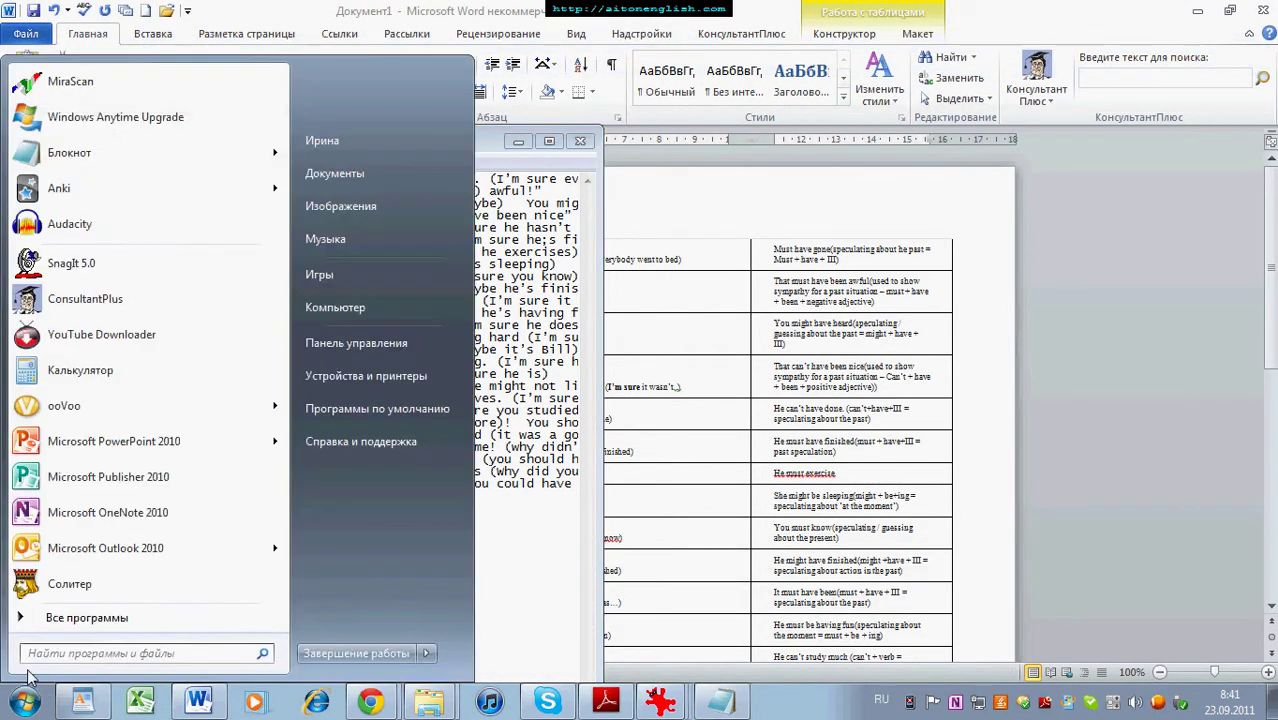
key(Escape)
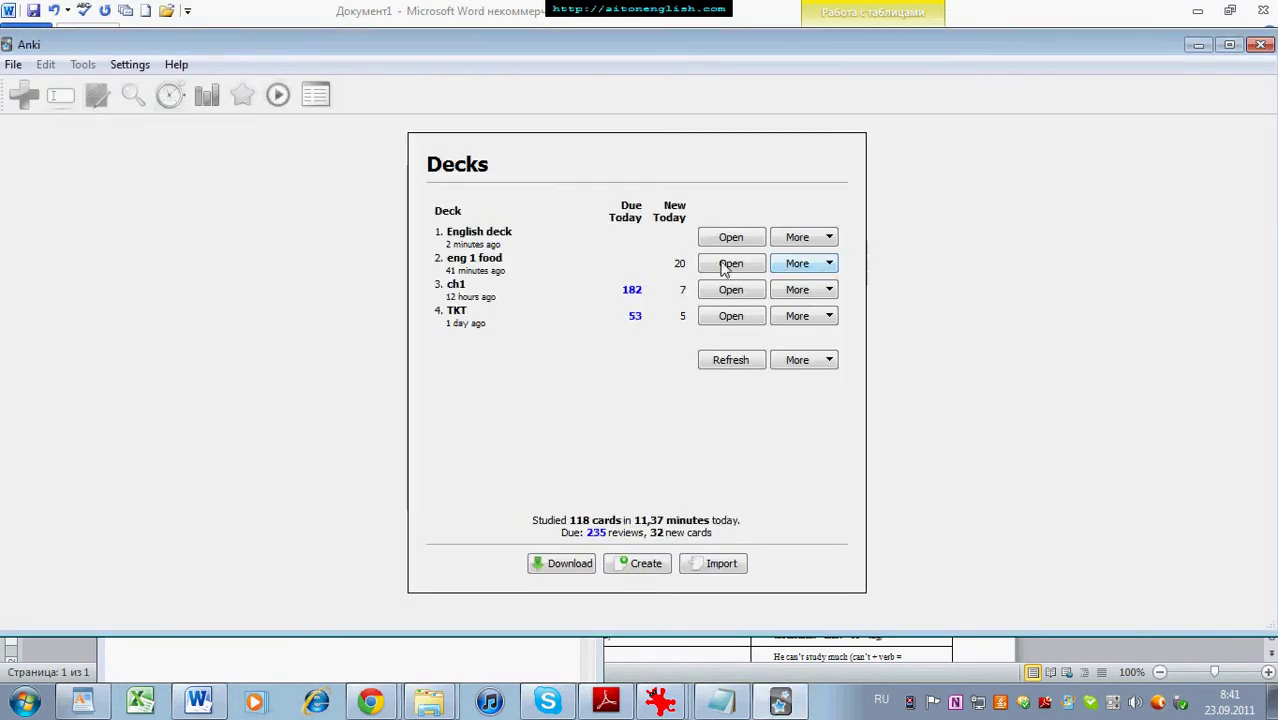
click(735, 240)
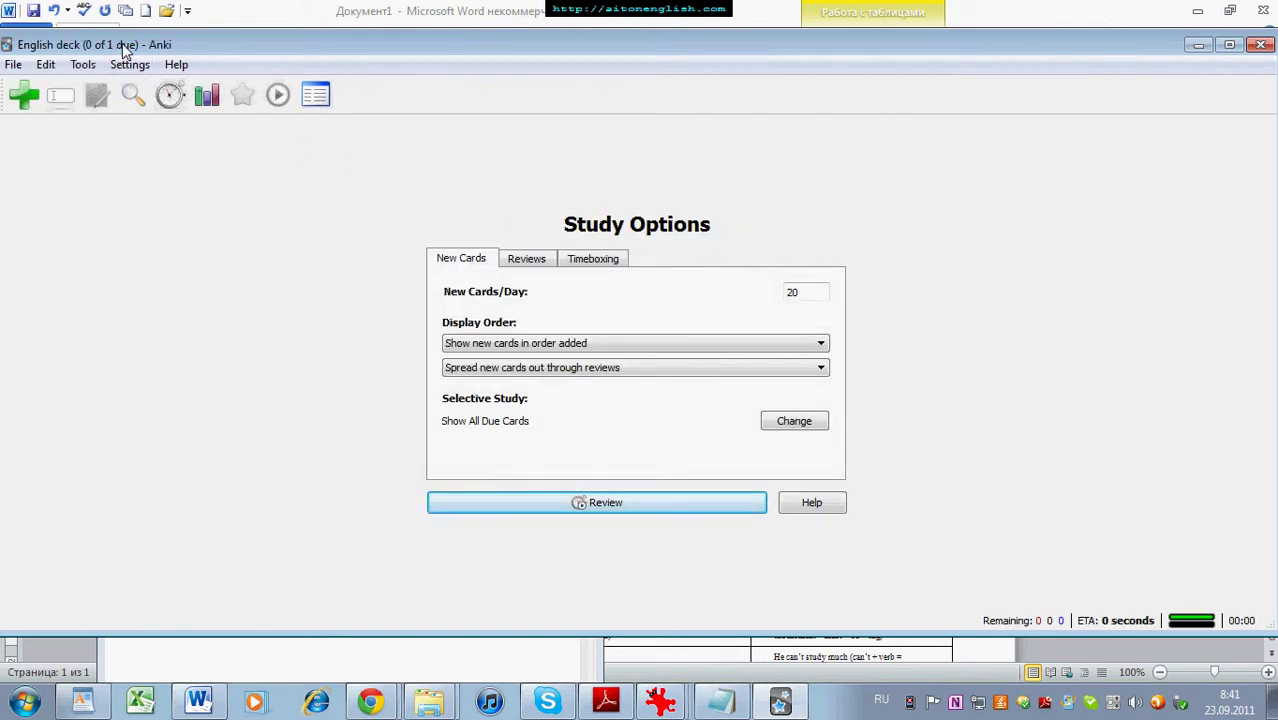
Step: Load modal verbs.bat from the desktop as the file to import into the English deck
click(15, 65)
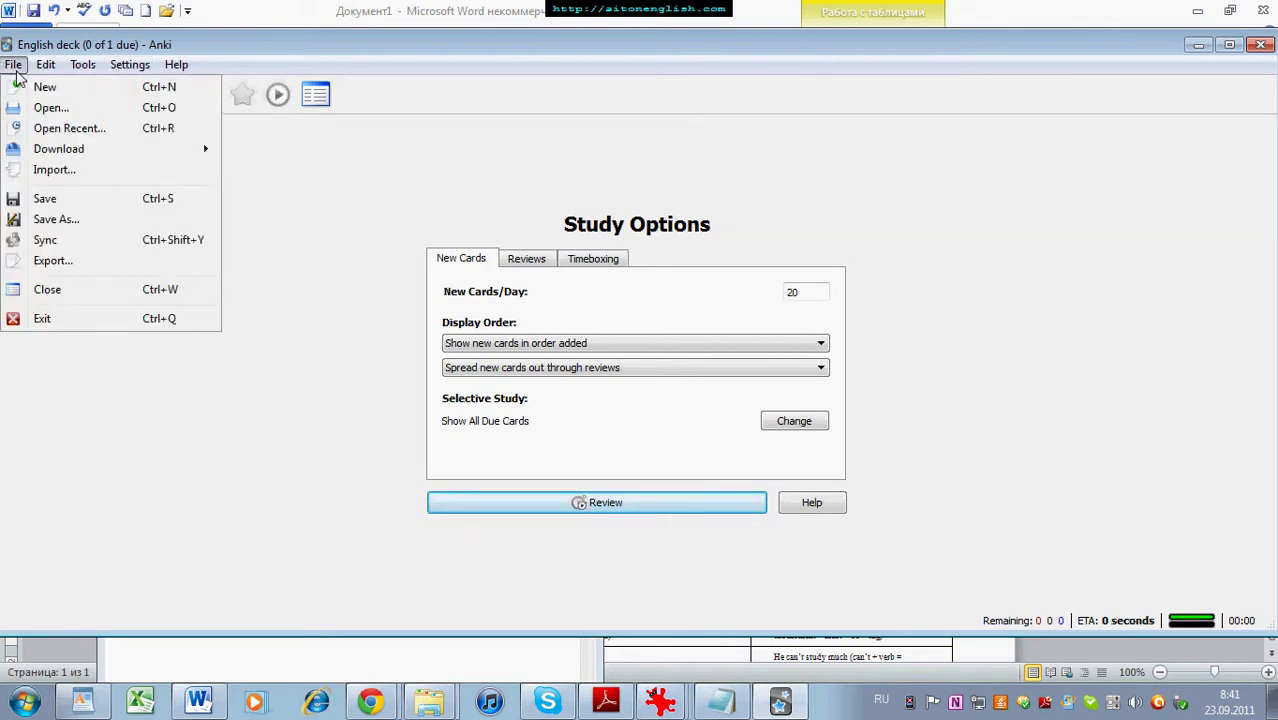
mouse_move(40, 152)
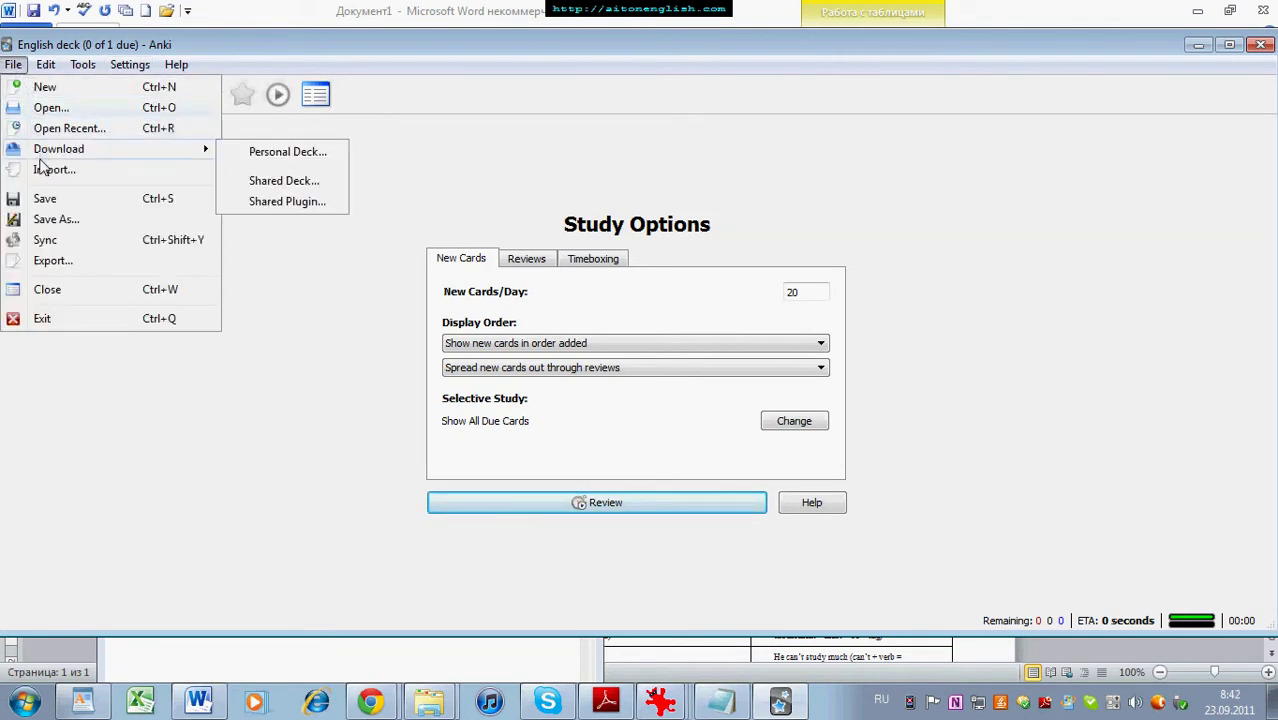
click(43, 174)
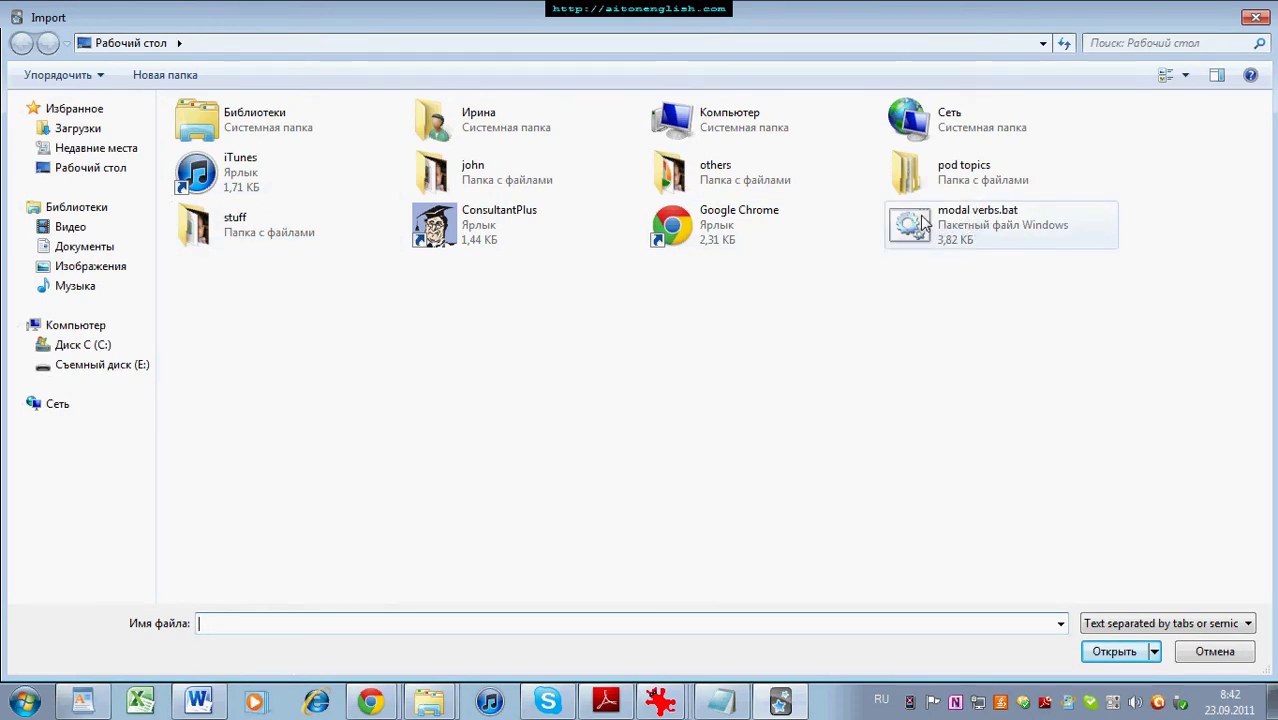
double_click(924, 222)
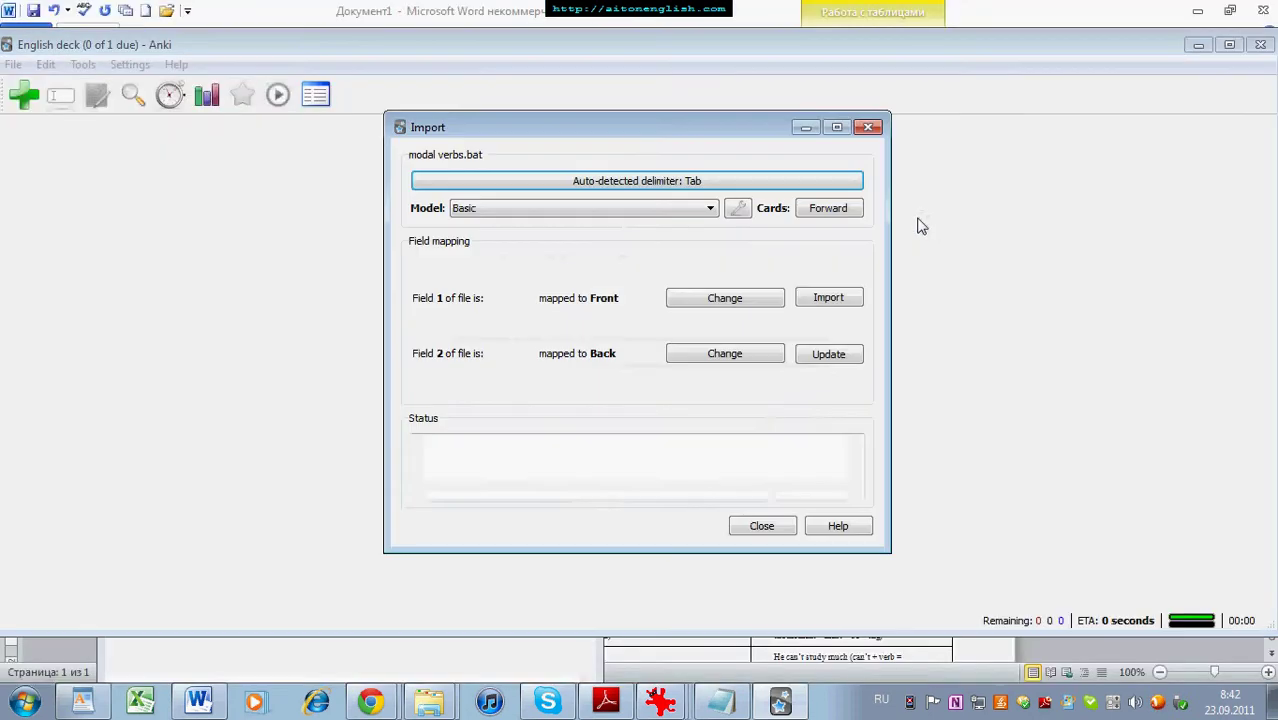
Step: Import modal verbs.bat into the English deck with the Basic model, mapping its fields to Front and Back, and close the import dialog
click(833, 294)
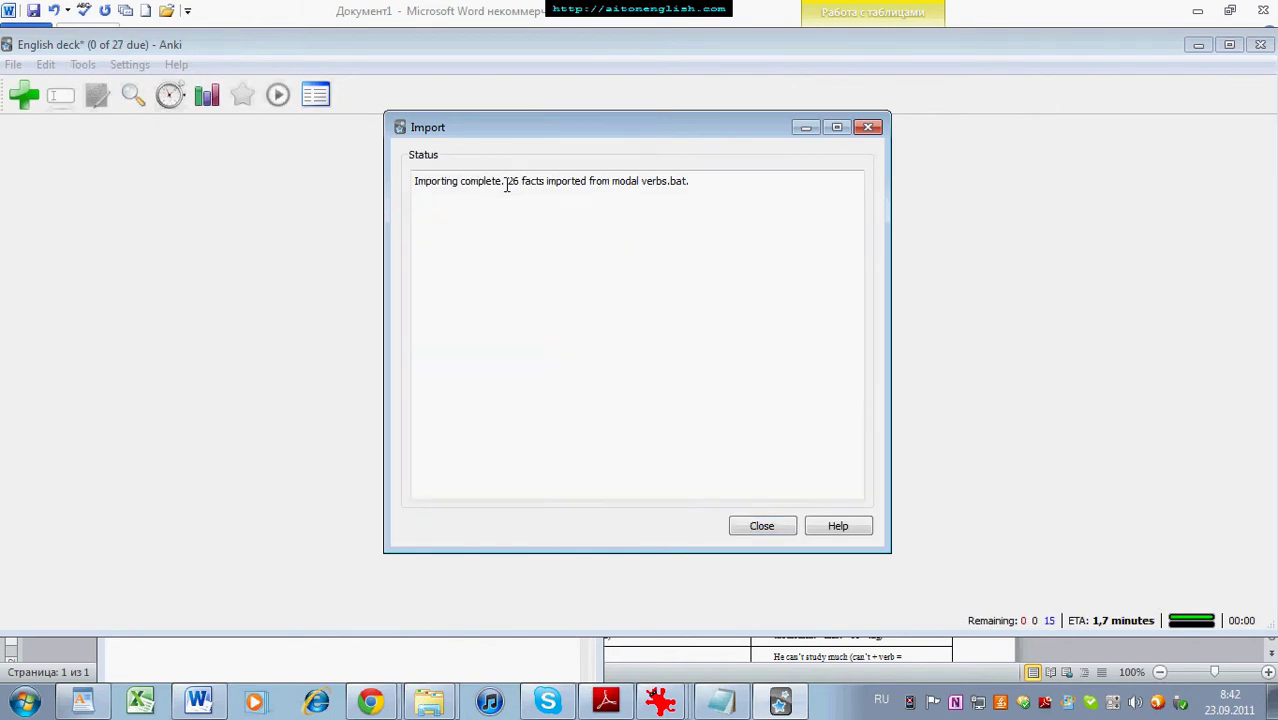
drag(530, 181, 635, 190)
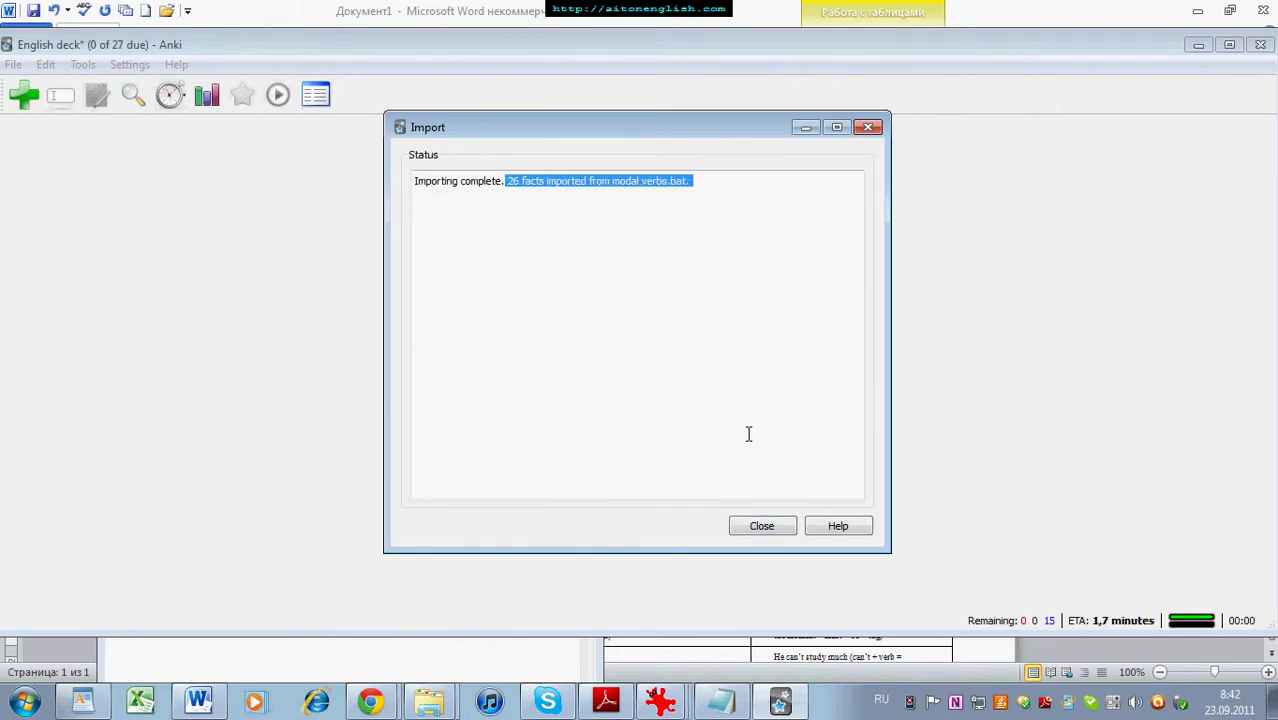
click(761, 528)
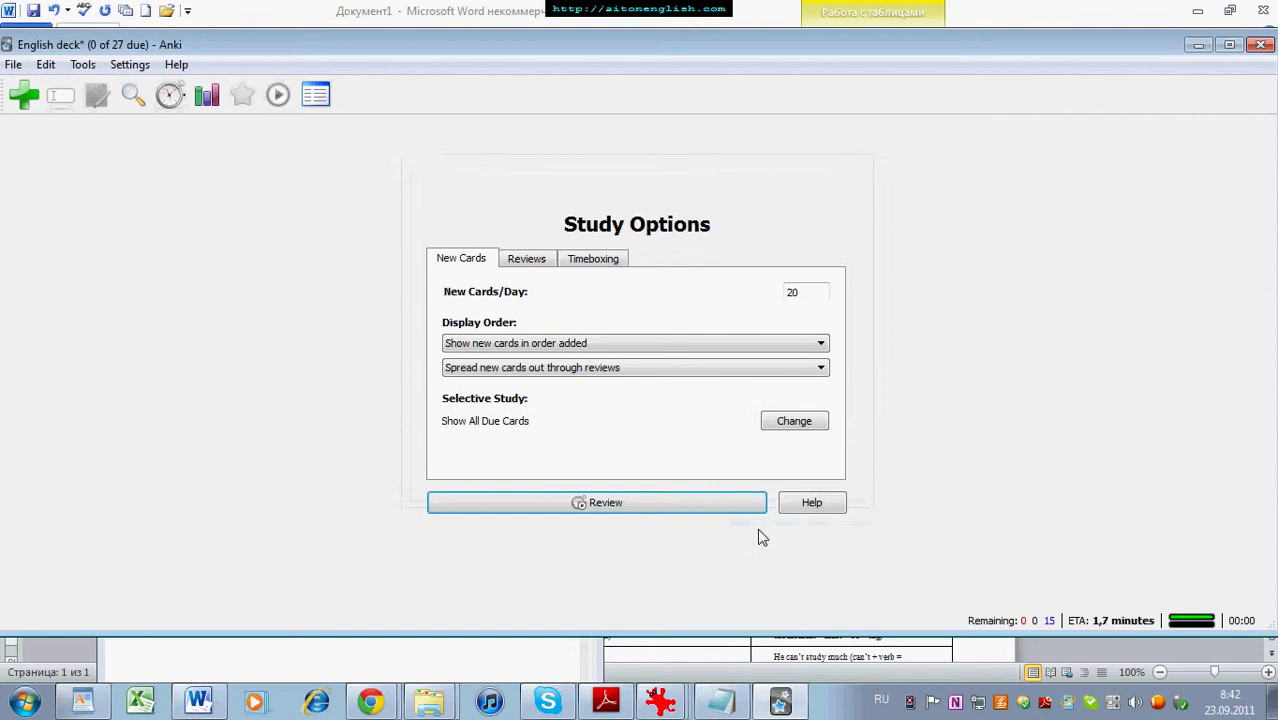
Step: Start reviewing the English deck, reveal the answer to the "The lights are out" card and rate it Easy
click(666, 503)
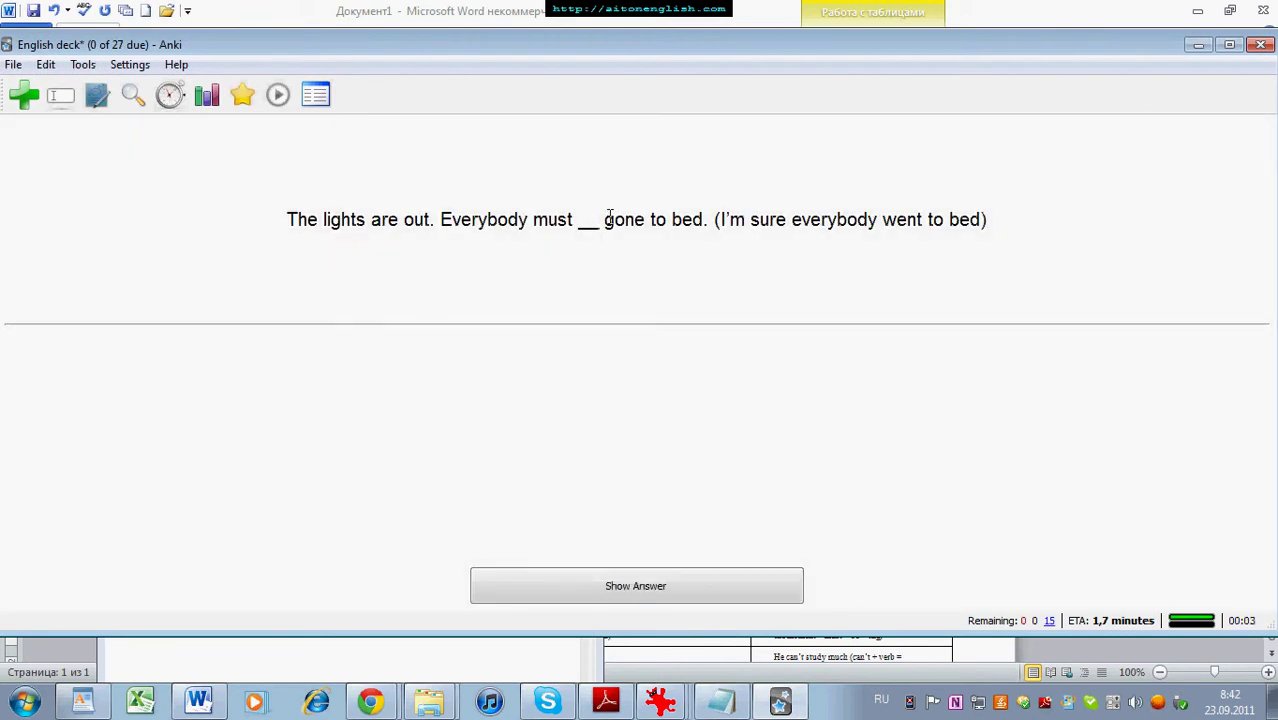
drag(731, 220, 973, 219)
click(608, 585)
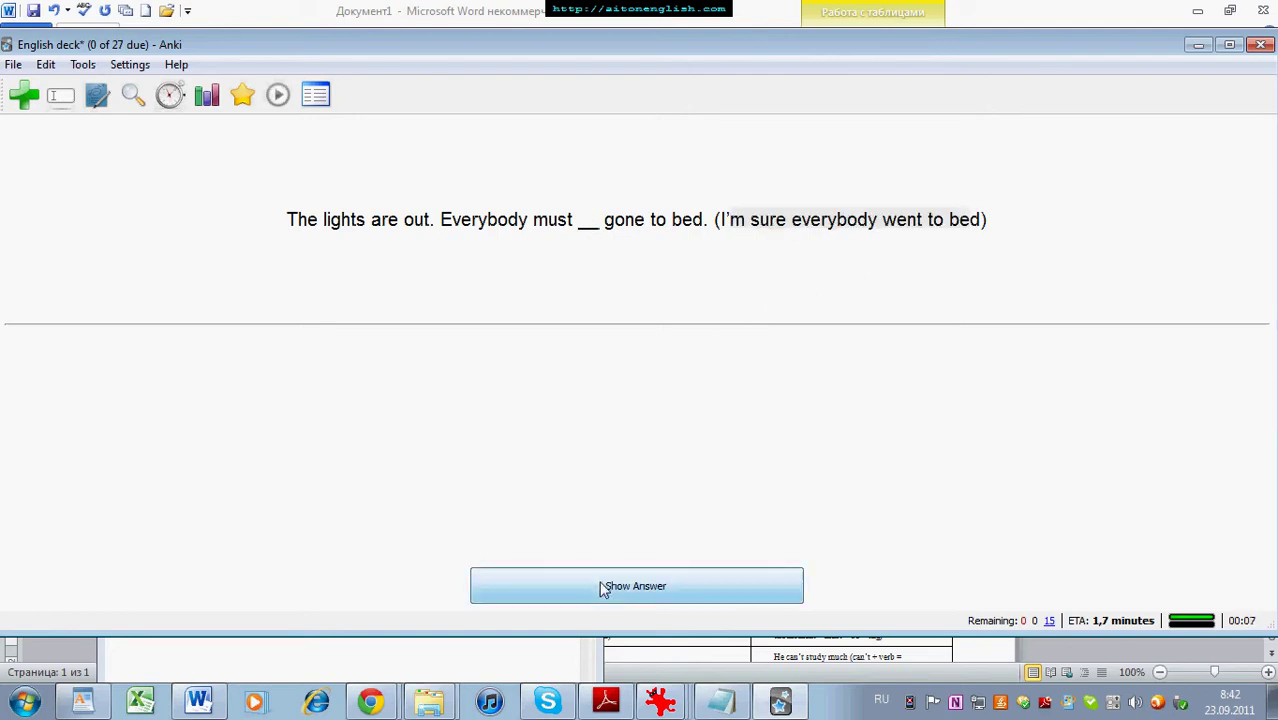
drag(499, 421, 412, 421)
click(538, 425)
drag(526, 421, 810, 453)
click(677, 592)
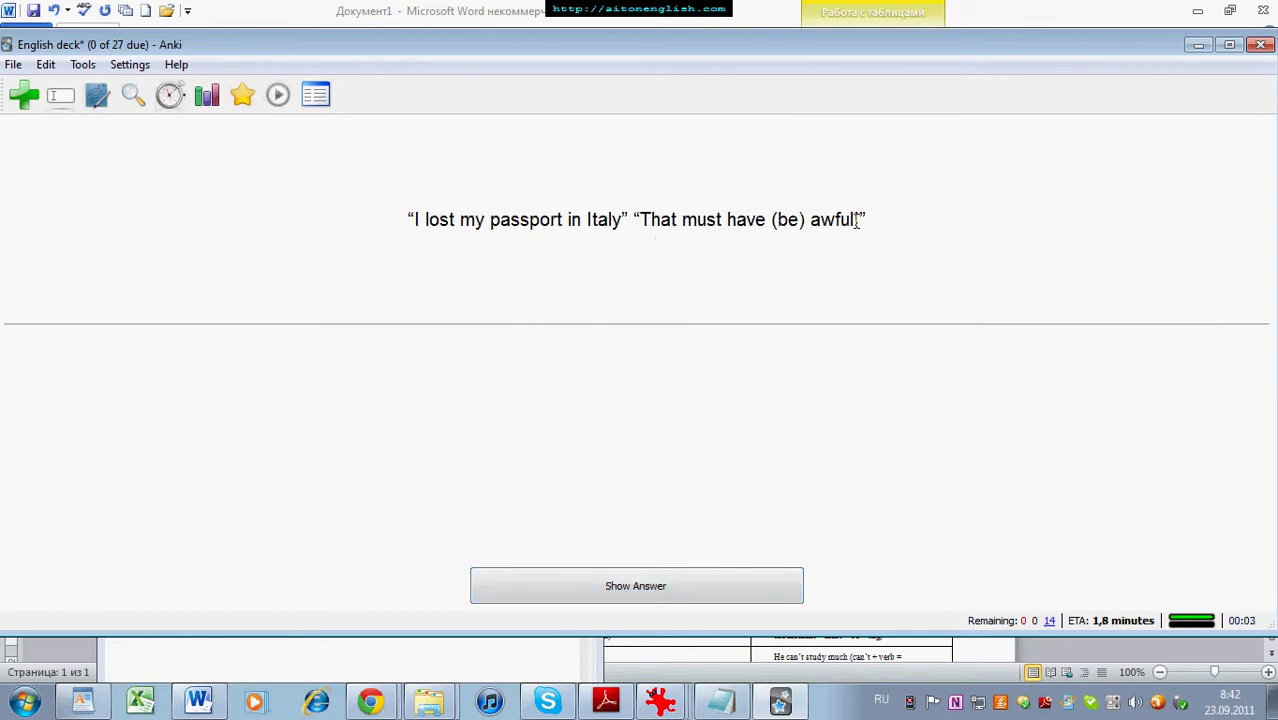
Step: Reveal the answers to the lost passport and "have heard about professor" cards, rating them Good and Very Easy
click(630, 590)
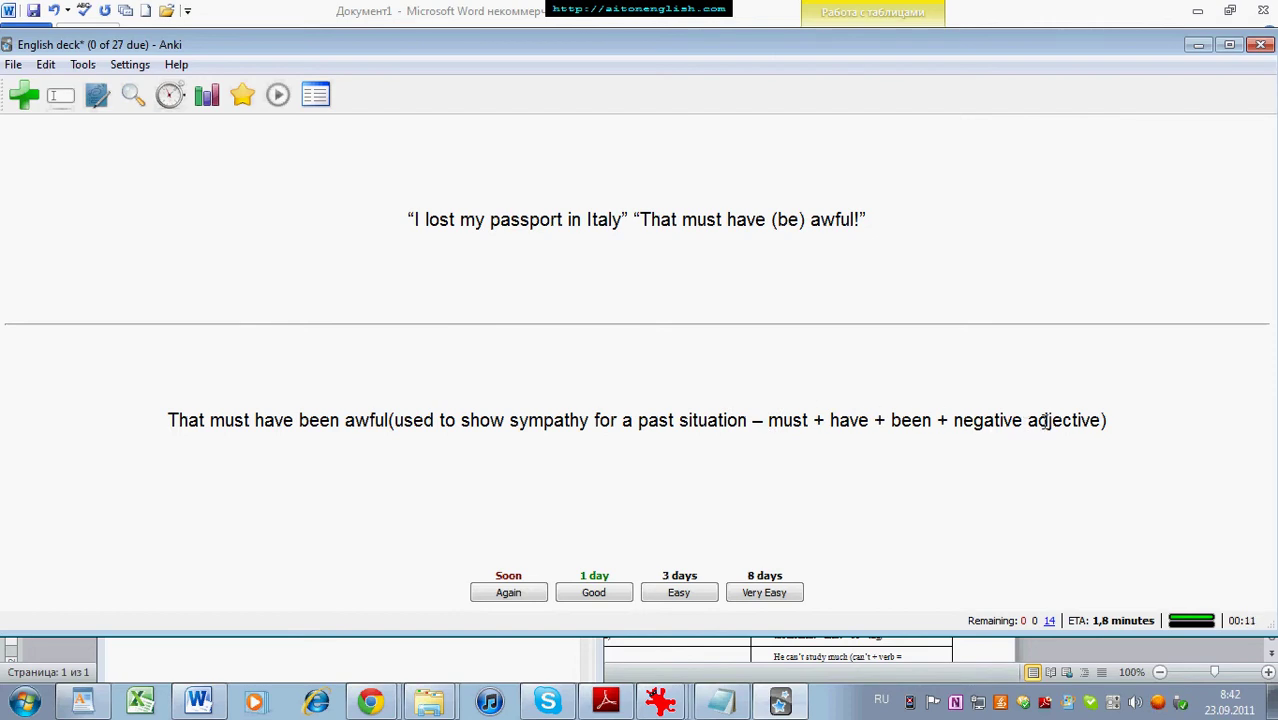
click(596, 592)
click(674, 591)
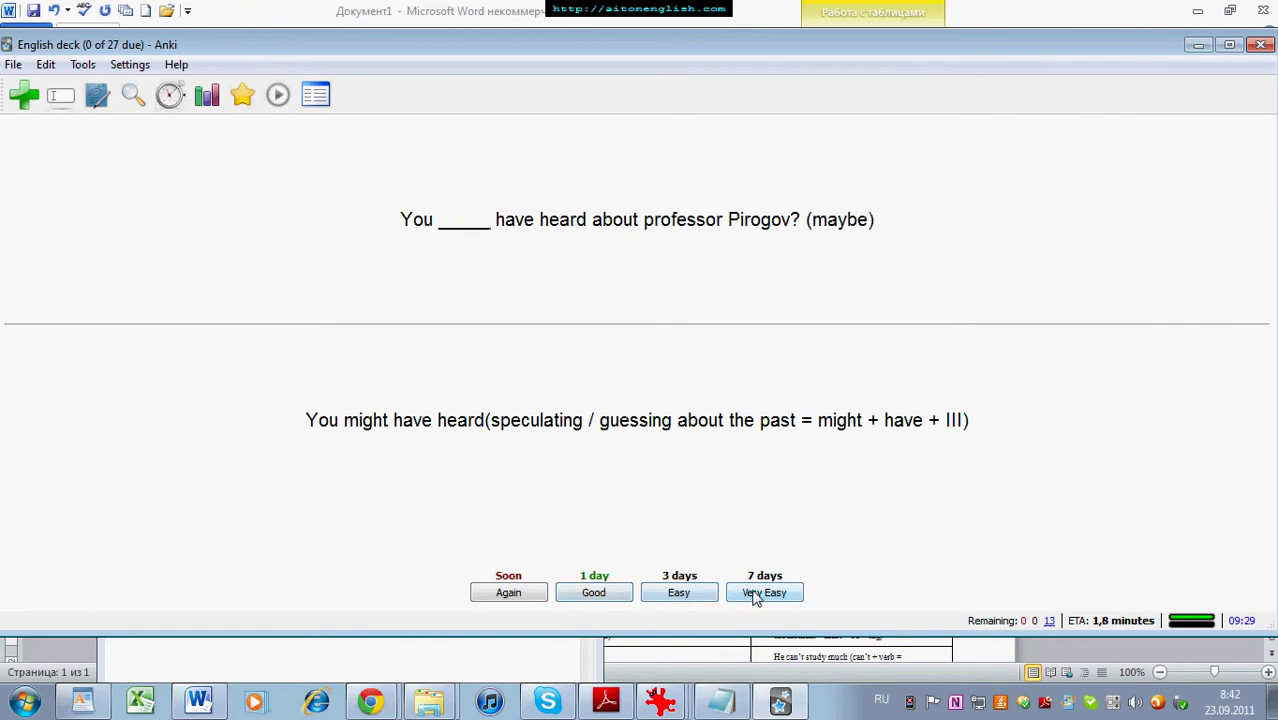
click(755, 594)
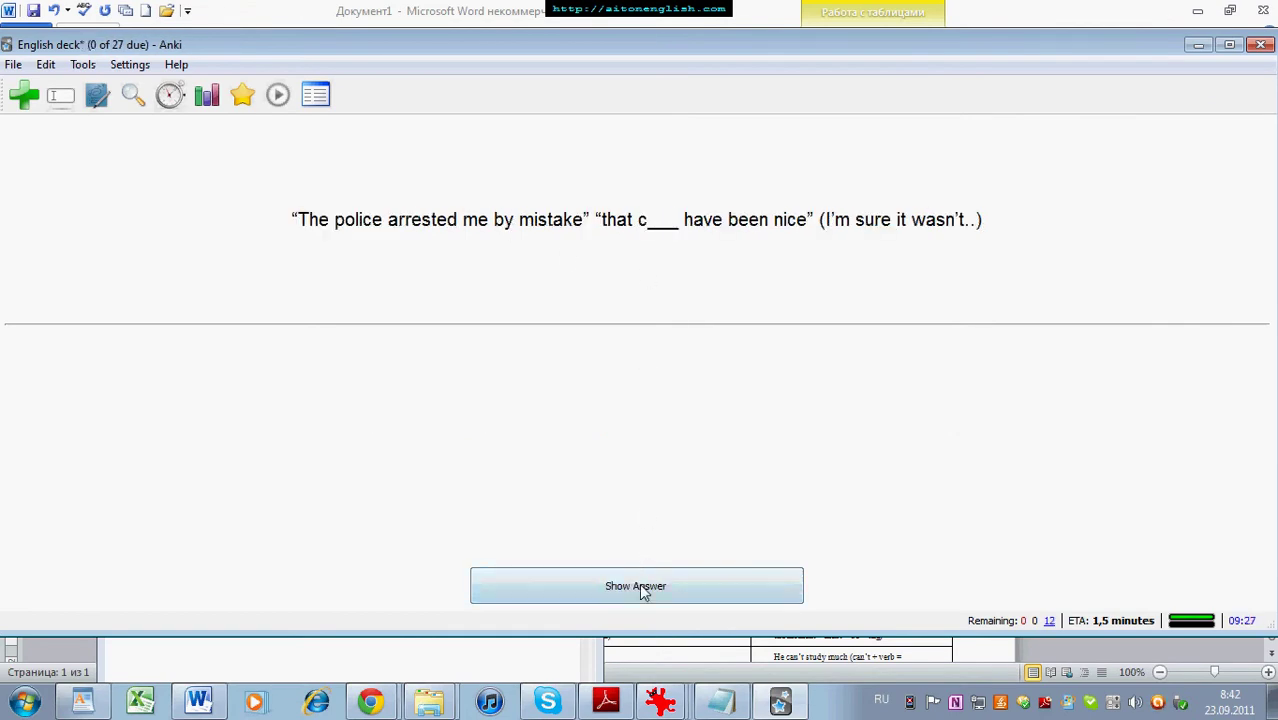
Step: Reveal the answers to the police arrest and "car is still here" cards, rating them Very Easy and Easy
click(643, 592)
drag(403, 423, 860, 428)
click(745, 600)
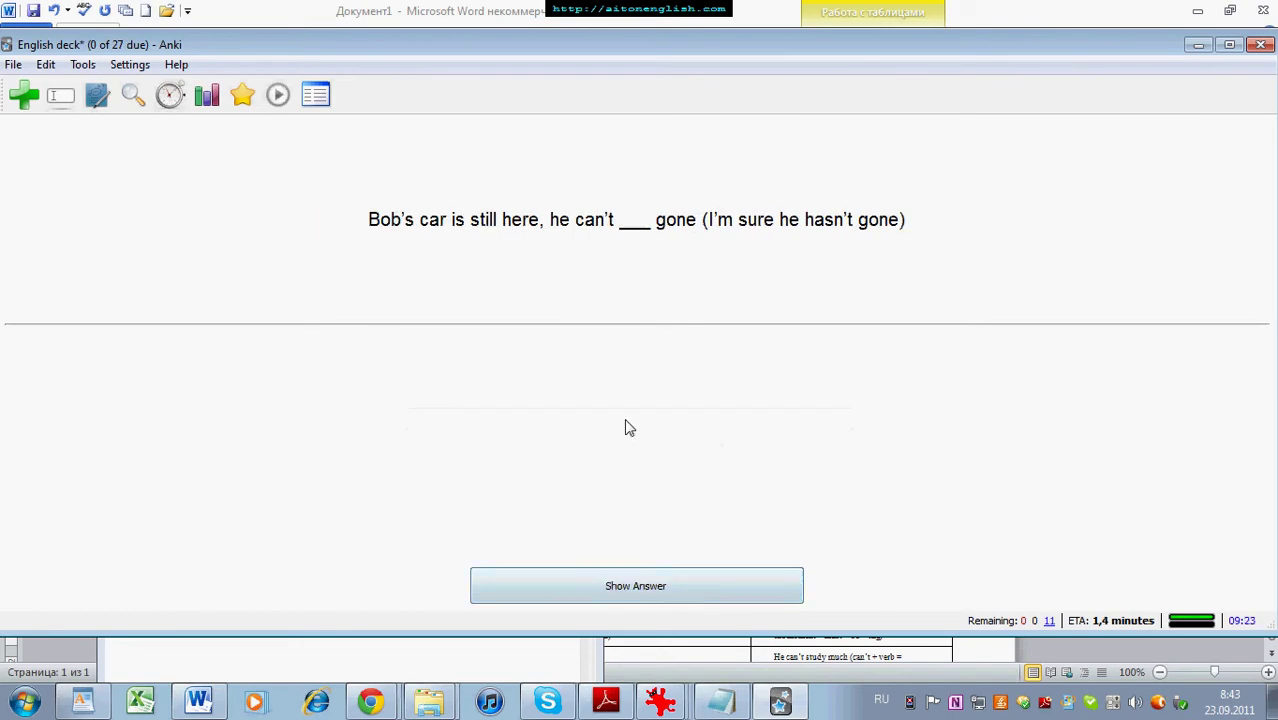
click(600, 586)
click(679, 590)
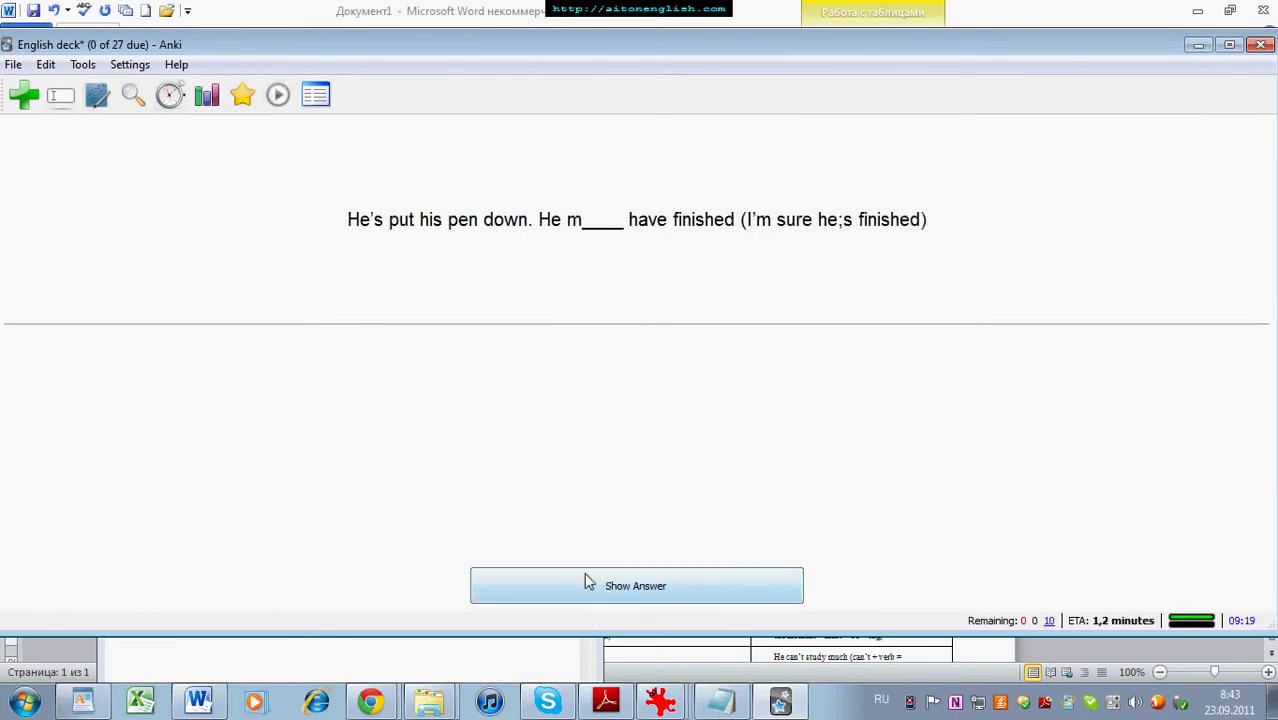
Step: Switch to Chrome and open the "for, while, during, since" time prepositions post from the site's prepositions category
click(368, 701)
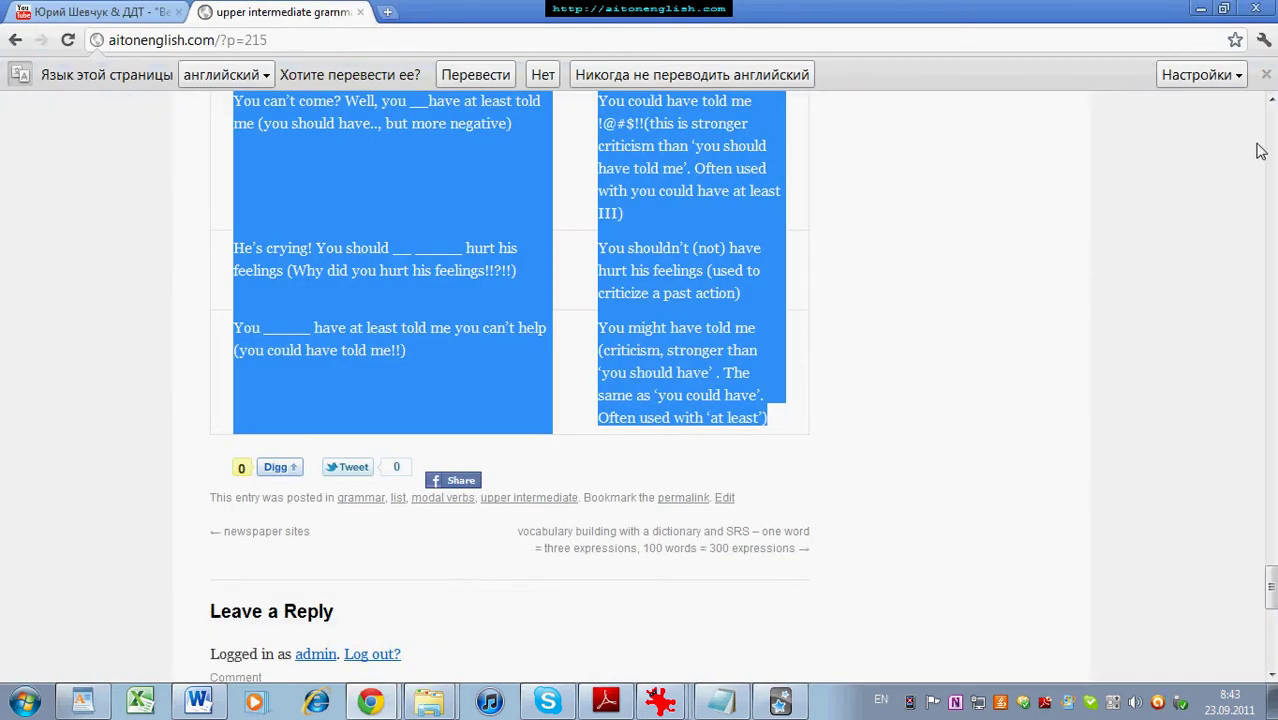
scroll(1258, 157, up, 20)
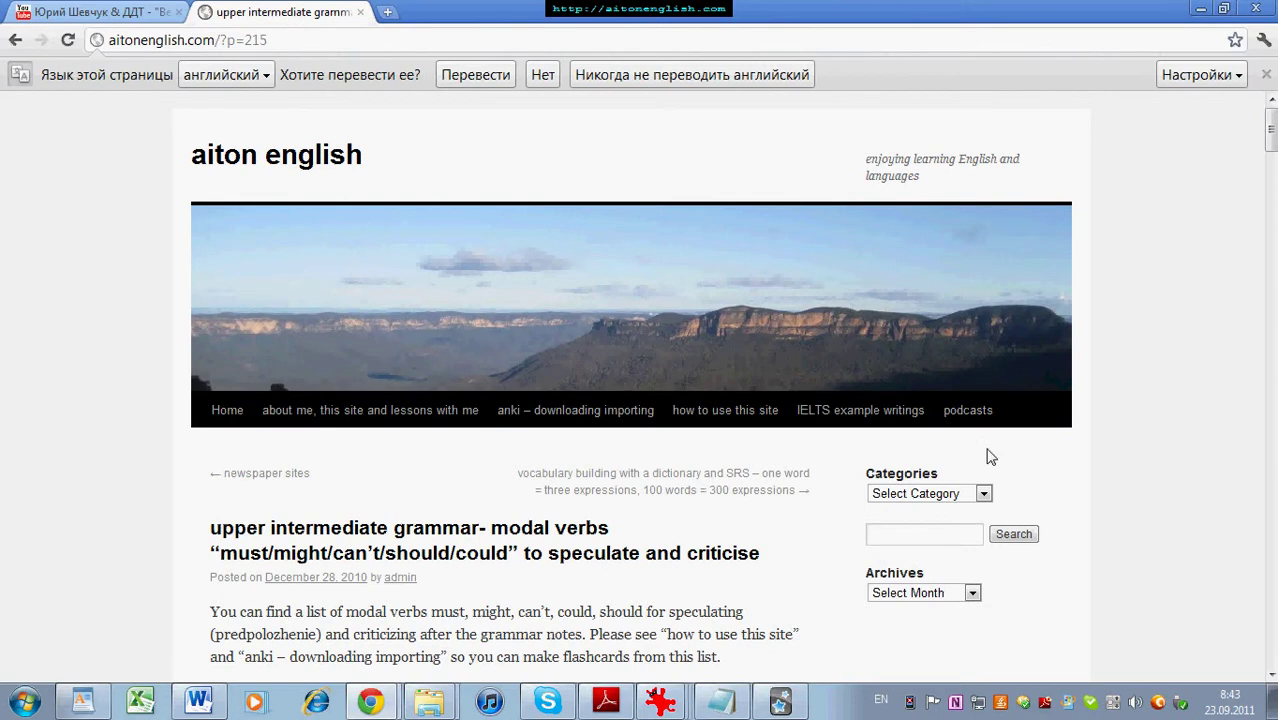
click(976, 494)
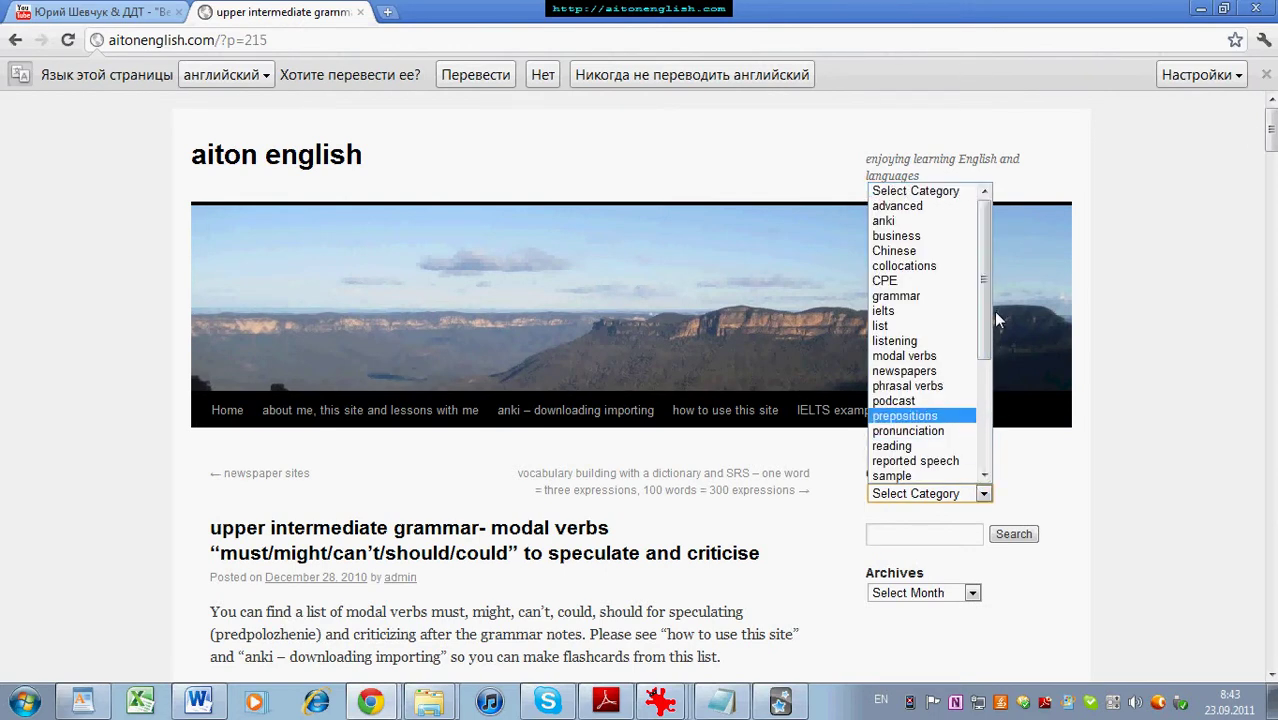
click(914, 424)
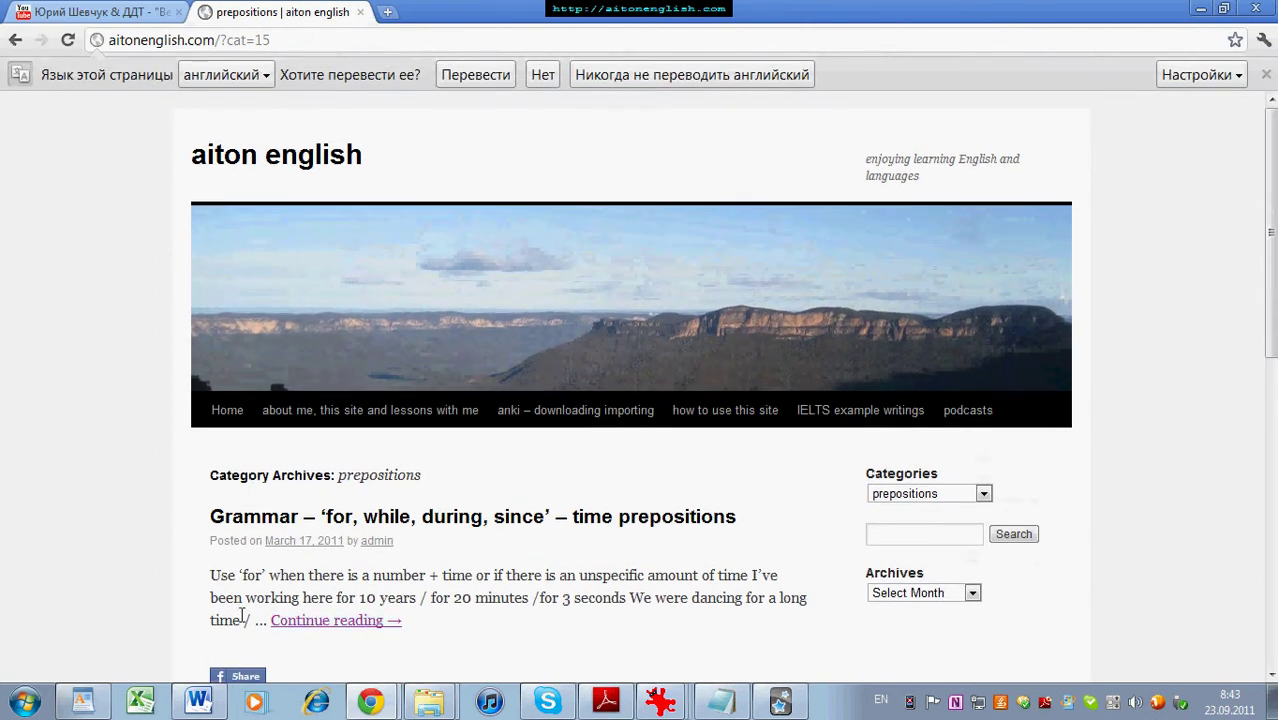
click(356, 518)
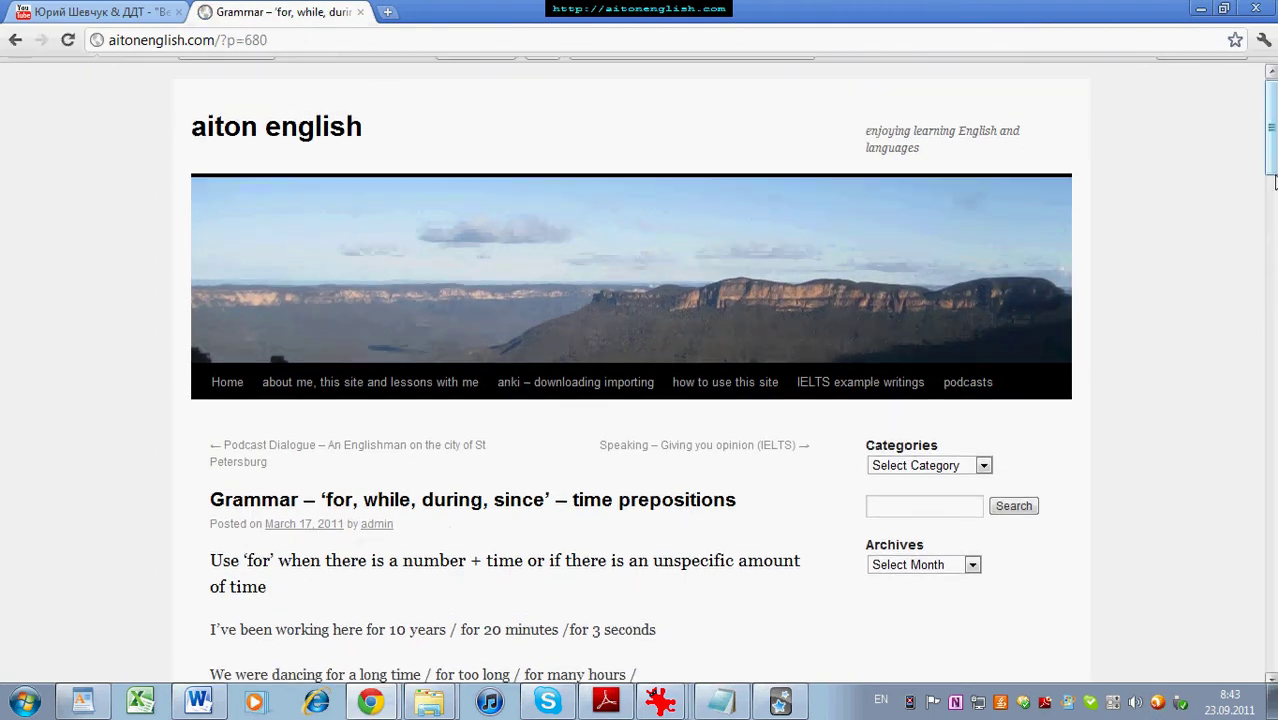
Step: Copy the flashcard table rows from "I have been playing hockey" through "I have been living in Moscow ___ 11 years"
scroll(1262, 204, down, 7)
scroll(1251, 253, down, 8)
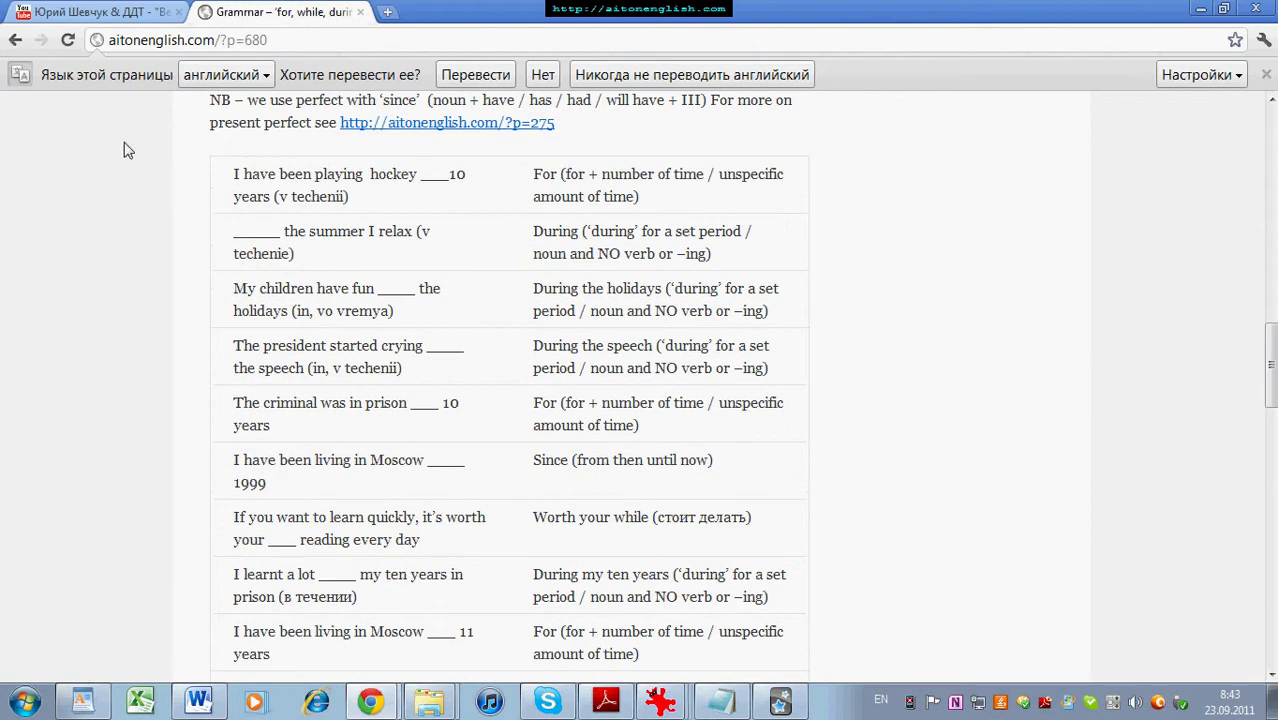
drag(228, 172, 681, 649)
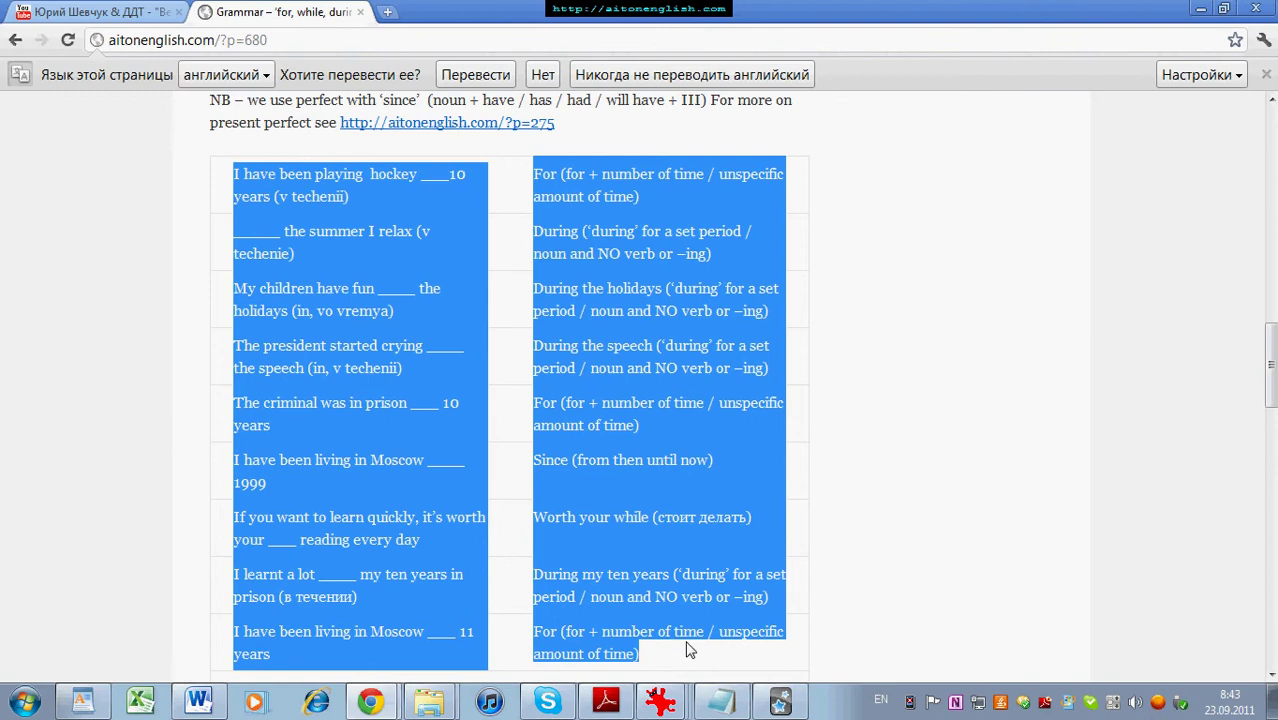
Step: Switch to Word and replace the modal verbs table with the copied time prepositions rows
click(198, 701)
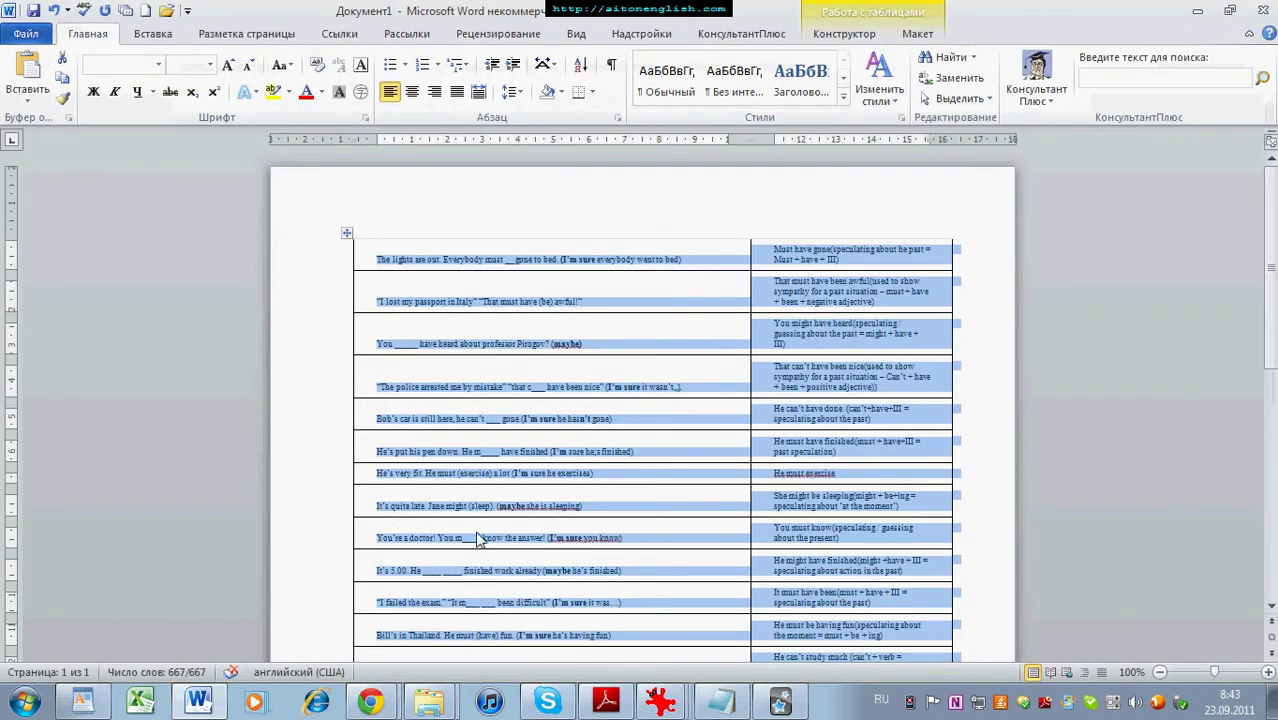
key(ctrl+z)
key(ctrl+v)
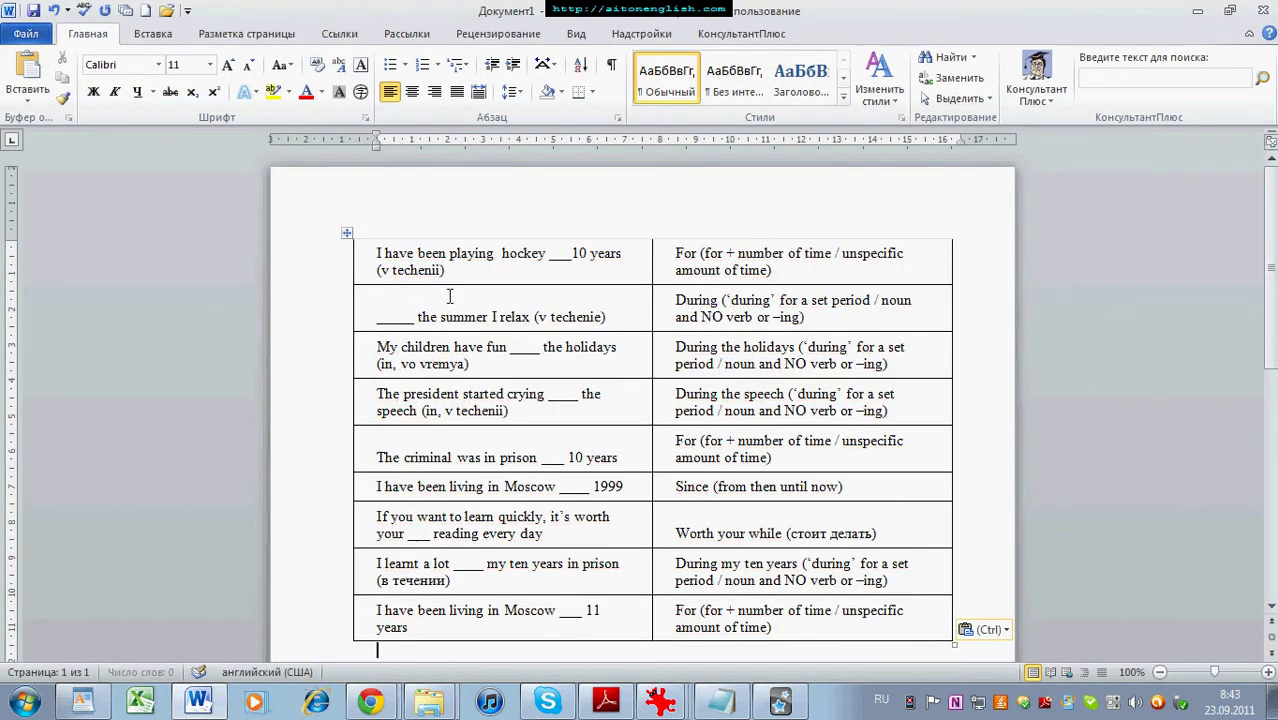
Step: Reduce the font size of the entire time prepositions table to 8
click(342, 232)
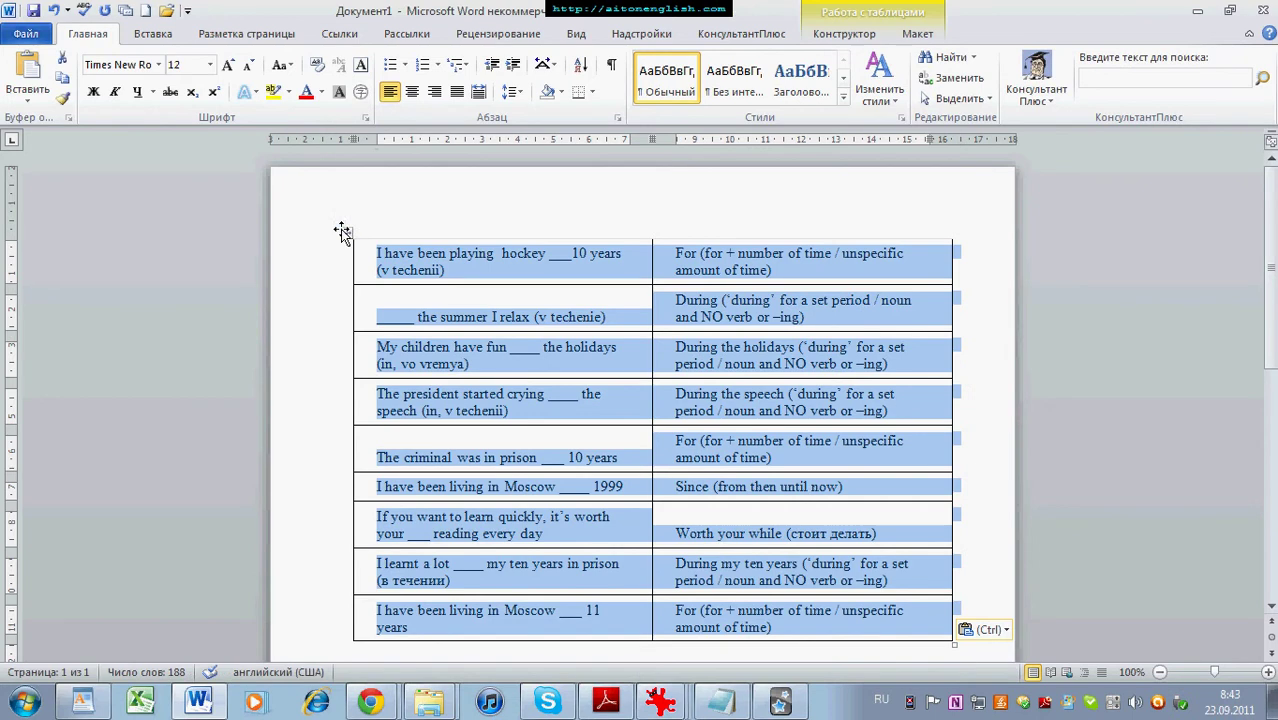
click(249, 66)
click(249, 66)
click(249, 66)
click(249, 66)
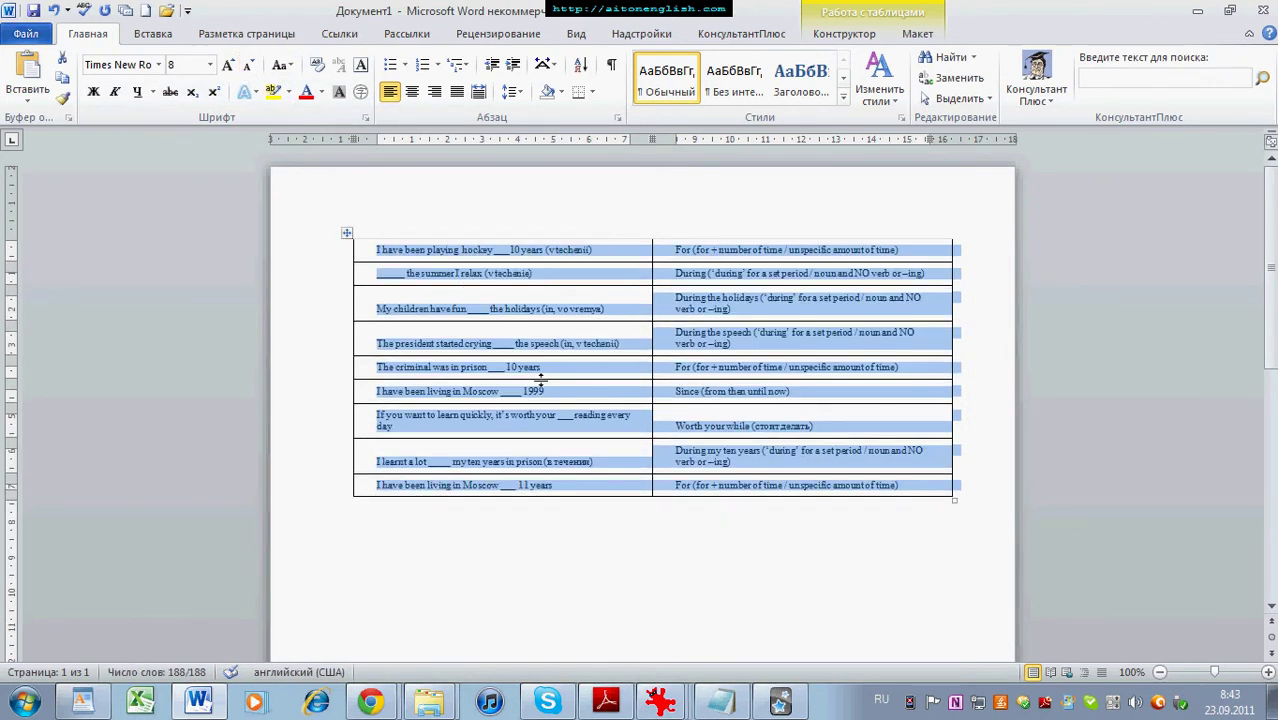